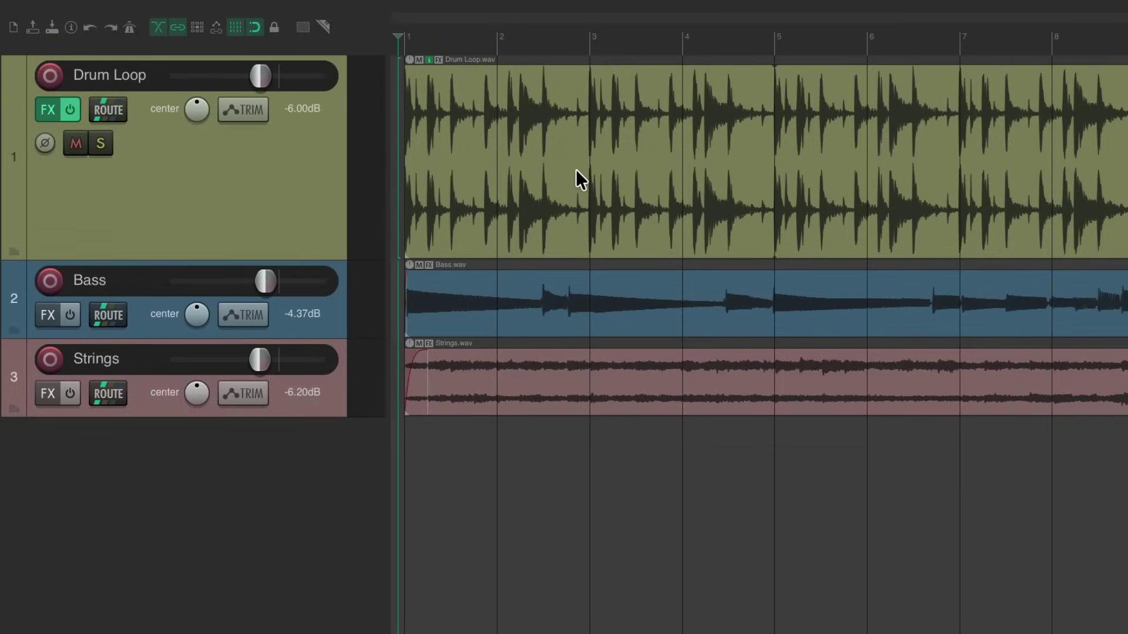
- Start playback and show the Drum Loop volume envelope lane, keeping Trim/Read mode
key(space)
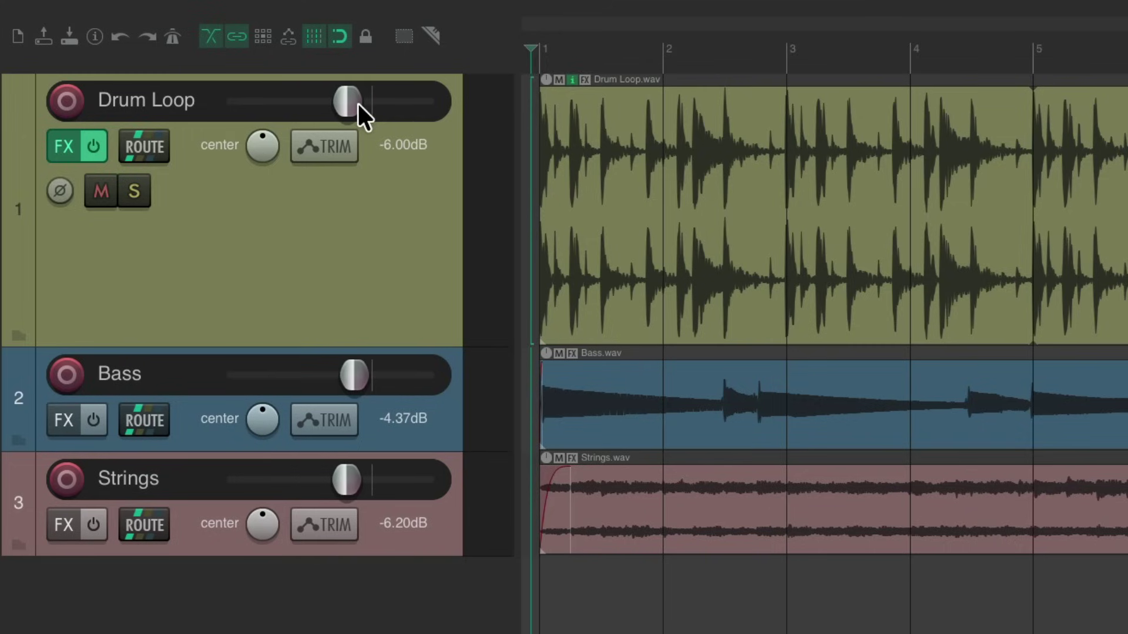
click(427, 218)
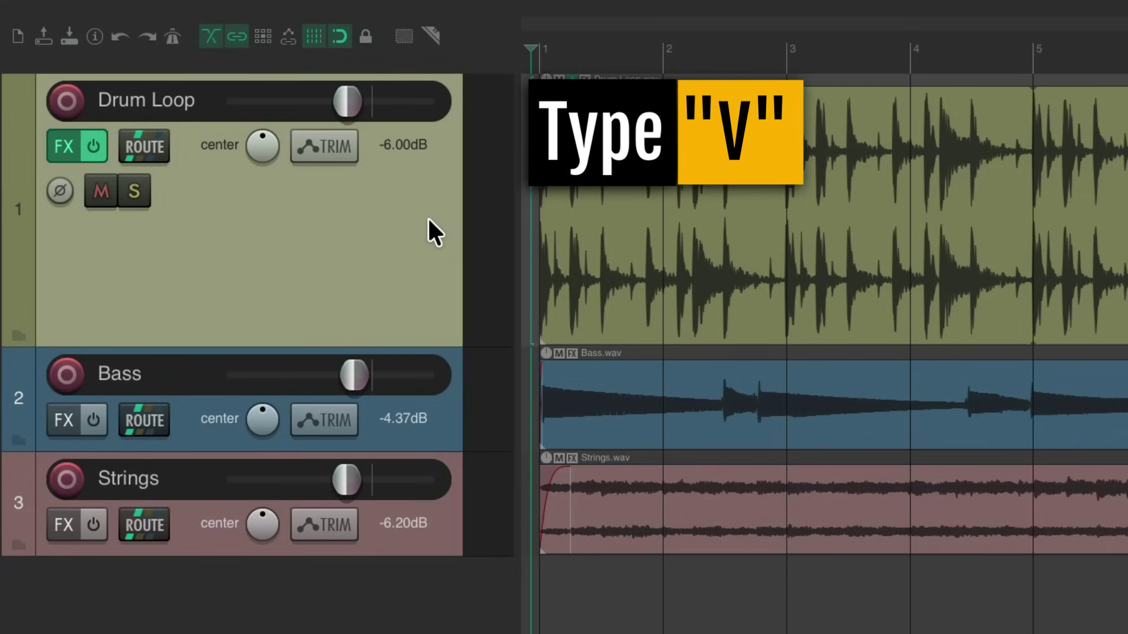
key(v)
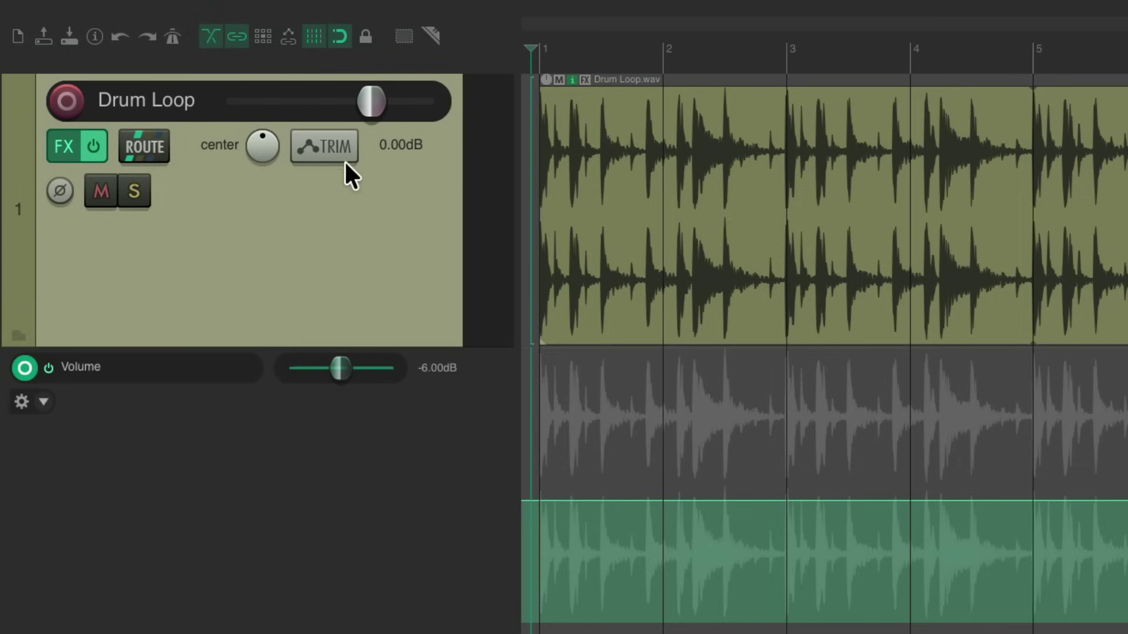
click(309, 150)
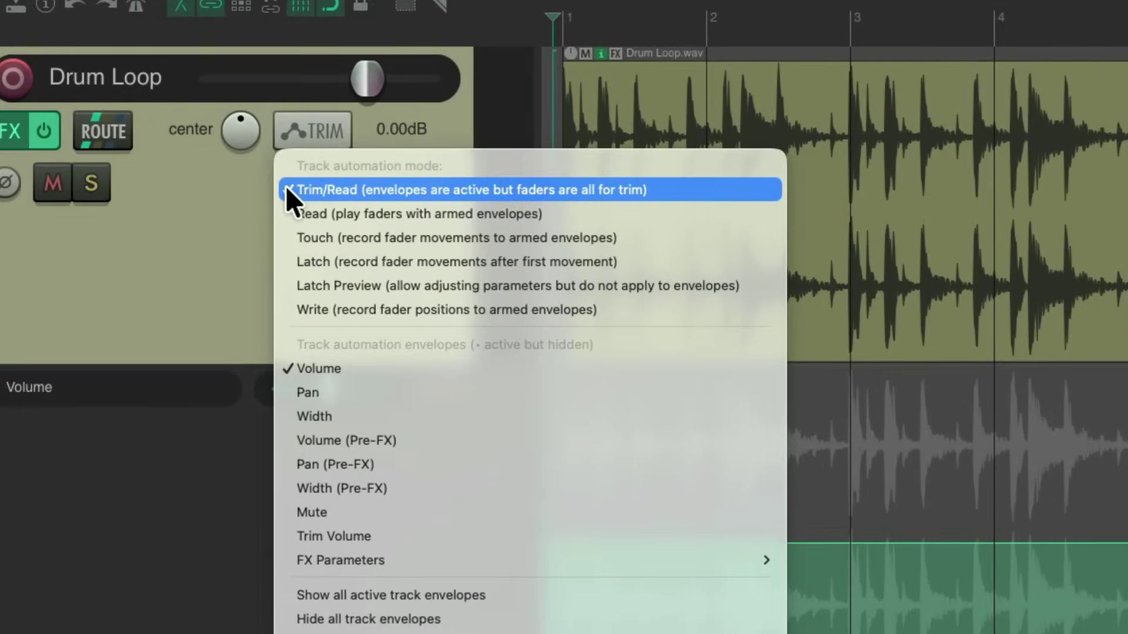
click(286, 190)
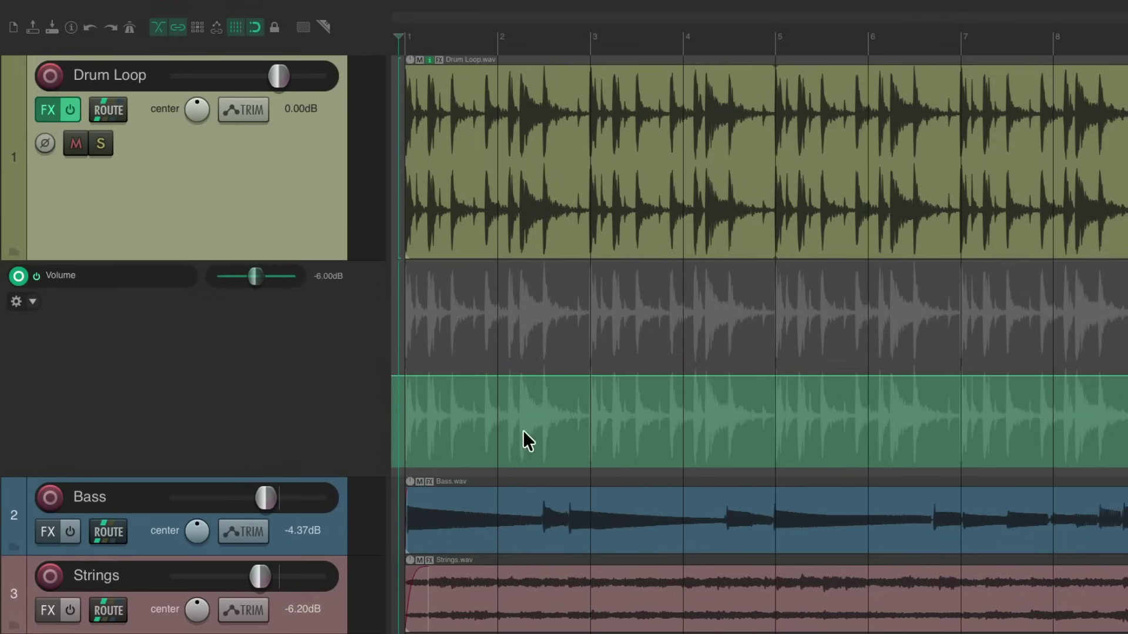
- Shift-drag a freehand rising-and-falling curve across the Drum Loop envelope, then play it back
mouse_move(411, 379)
mouse_down()
mouse_move(788, 367)
mouse_move(1123, 377)
mouse_up()
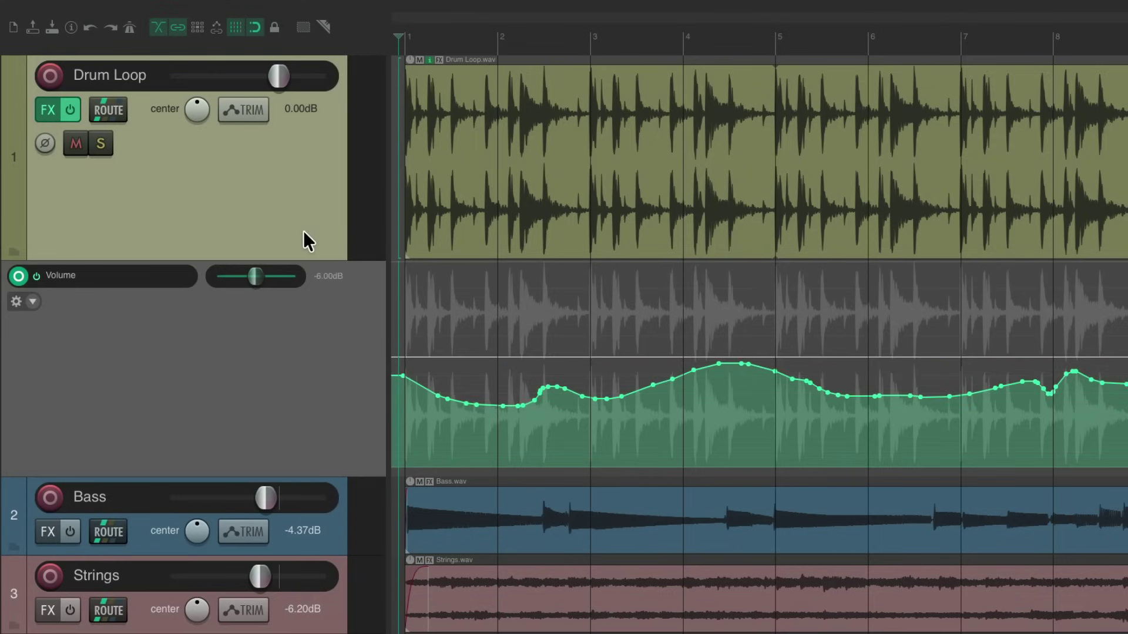
key(v)
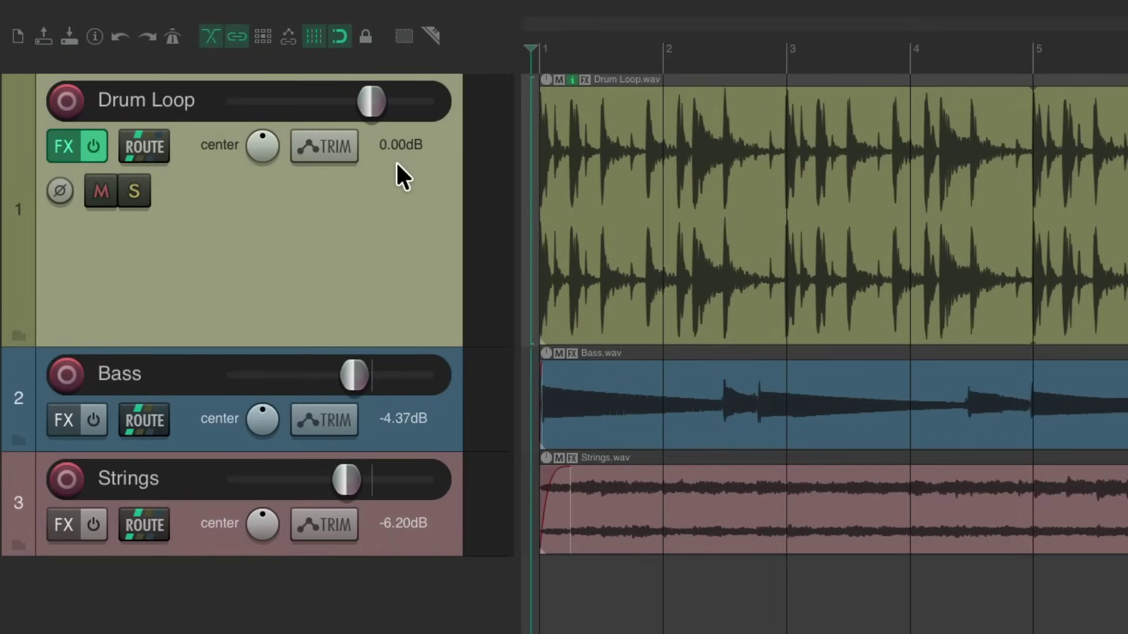
key(v)
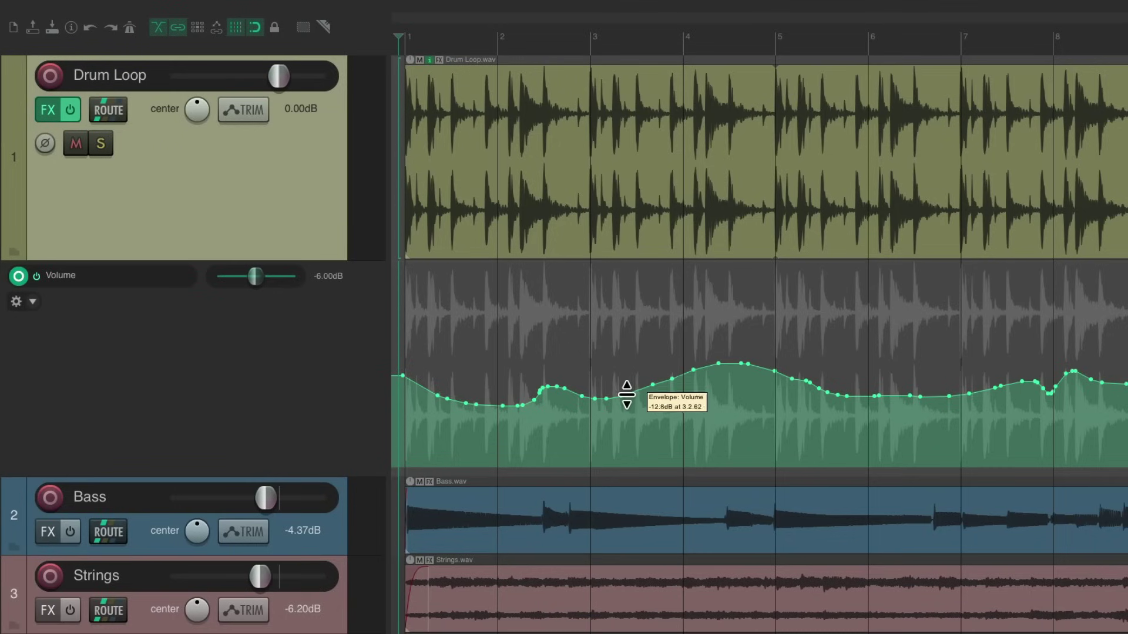
key(space)
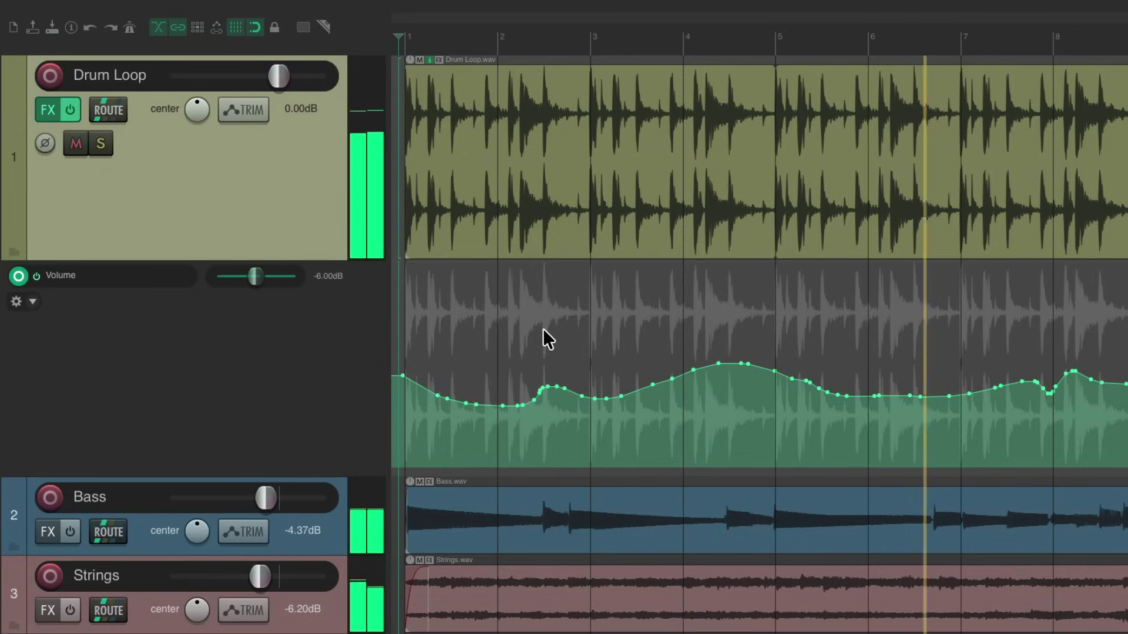
key(space)
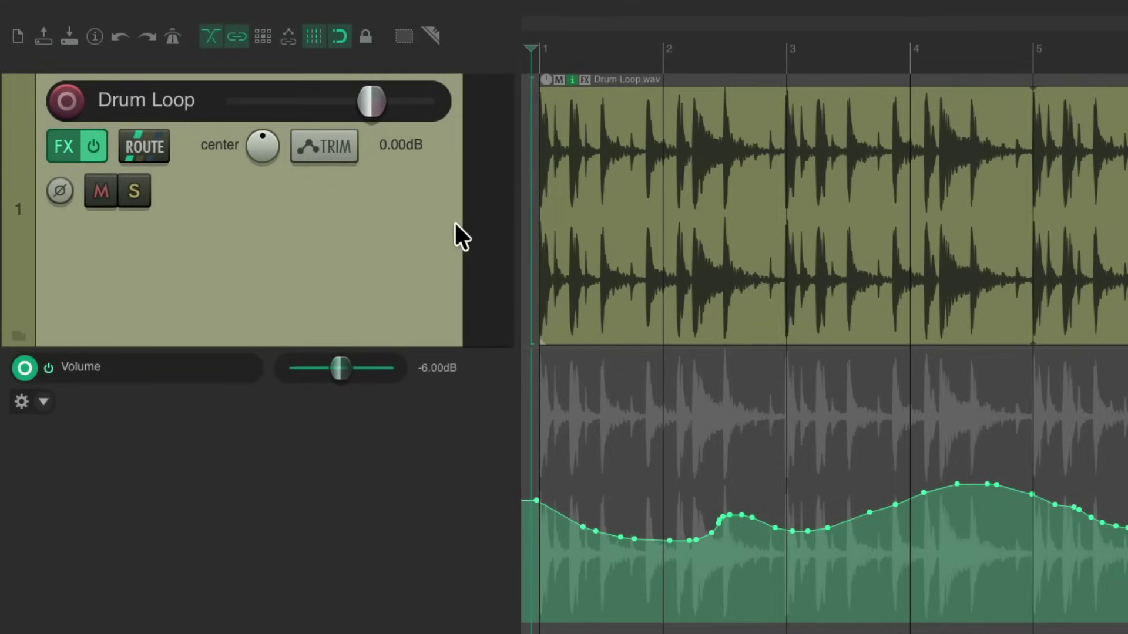
drag(372, 104, 384, 103)
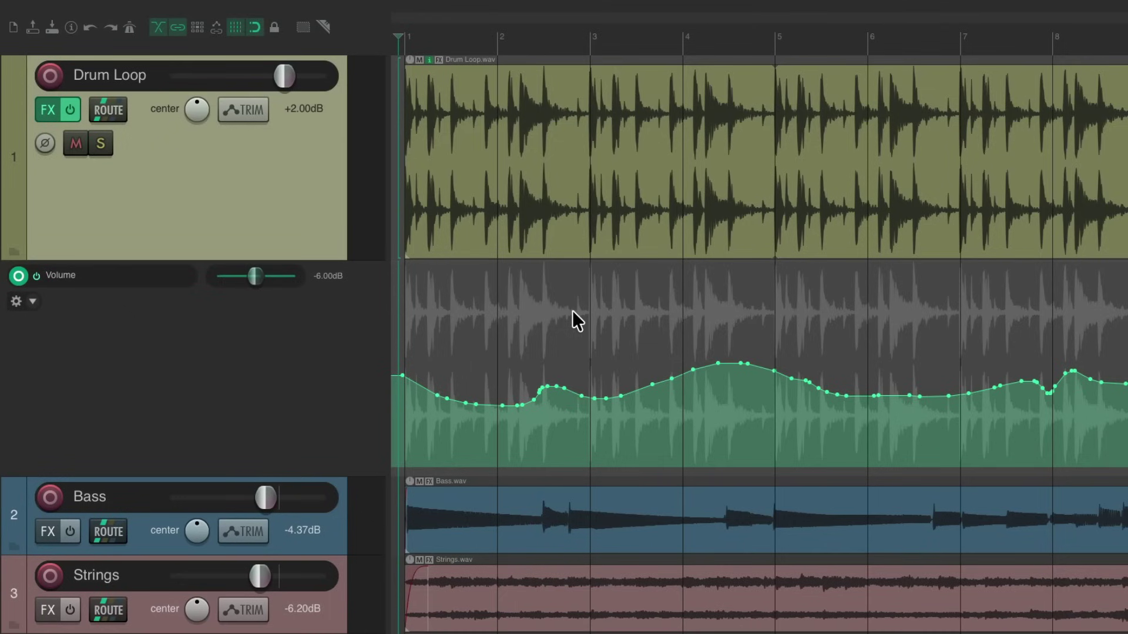
key(space)
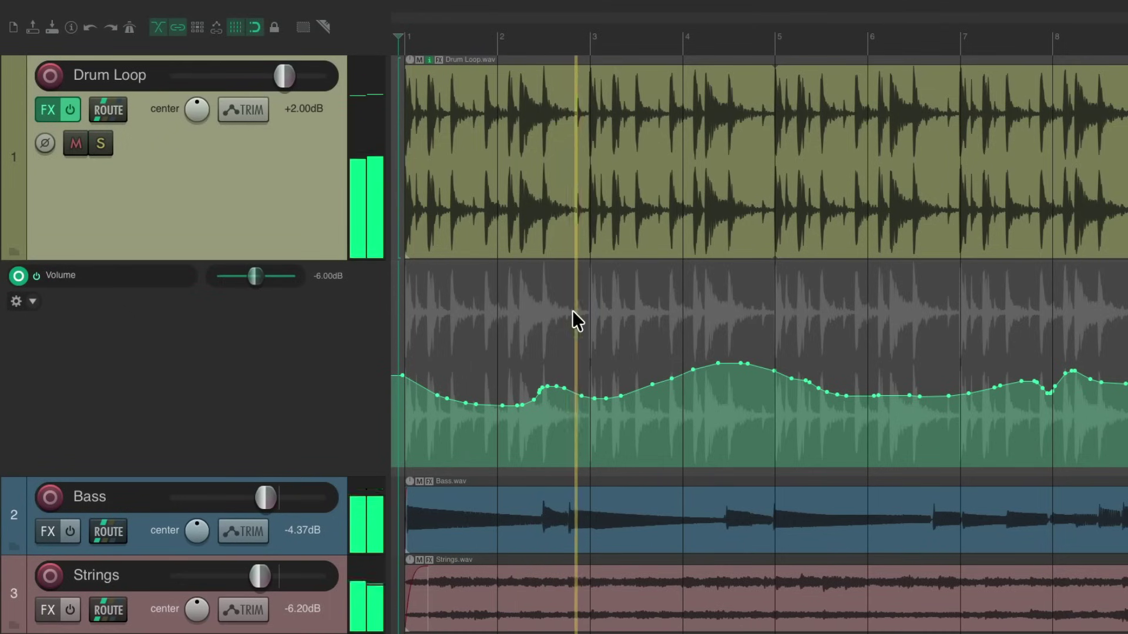
key(space)
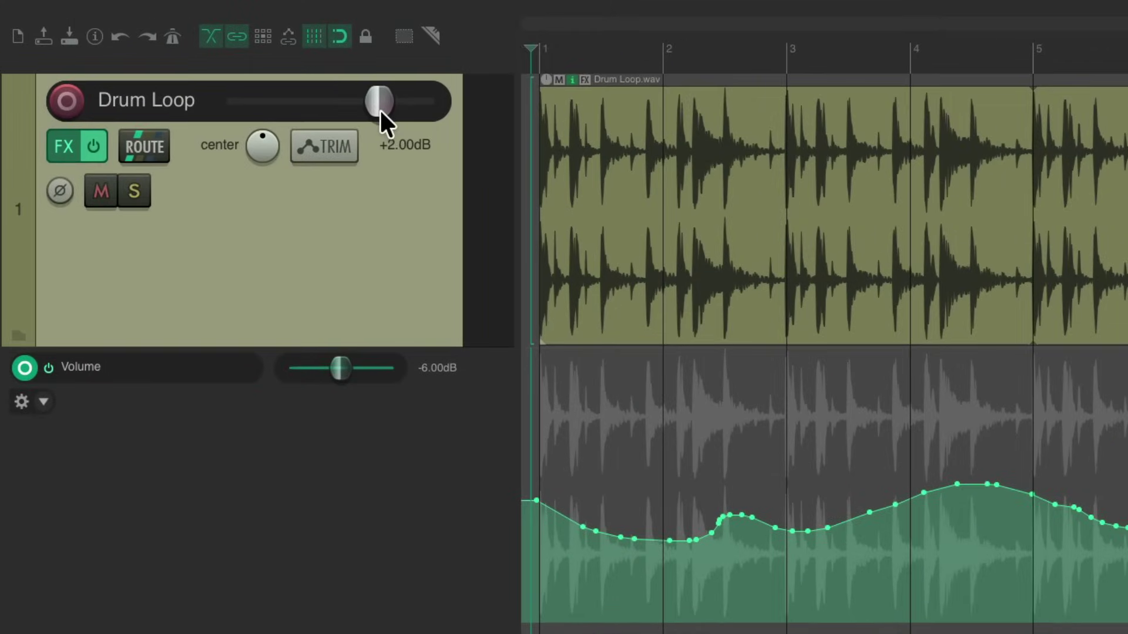
drag(380, 108, 362, 105)
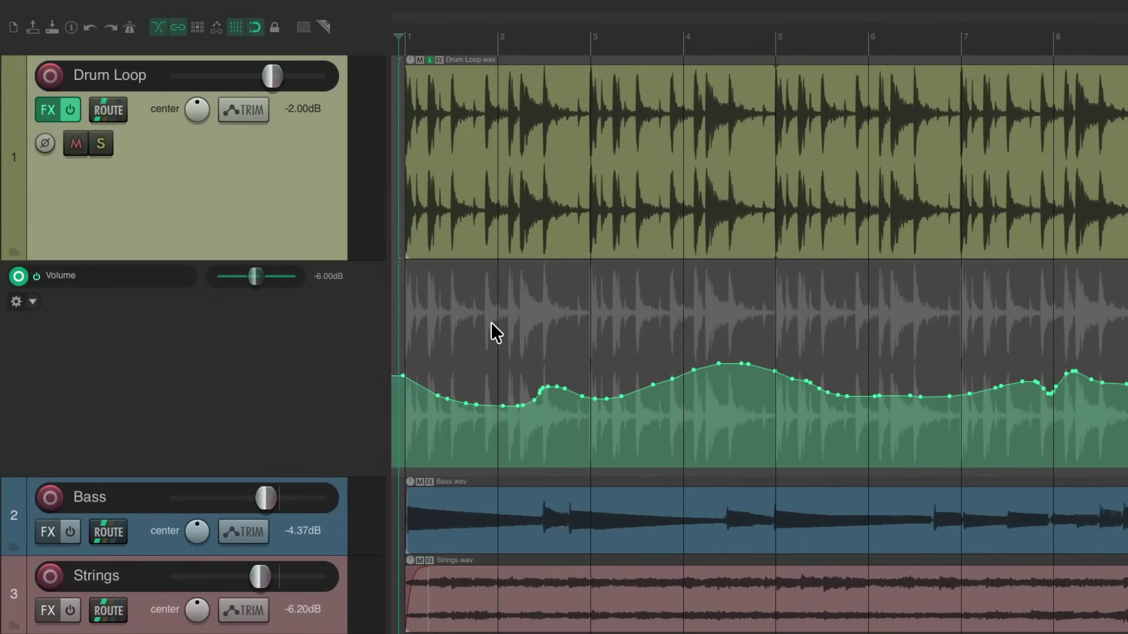
key(space)
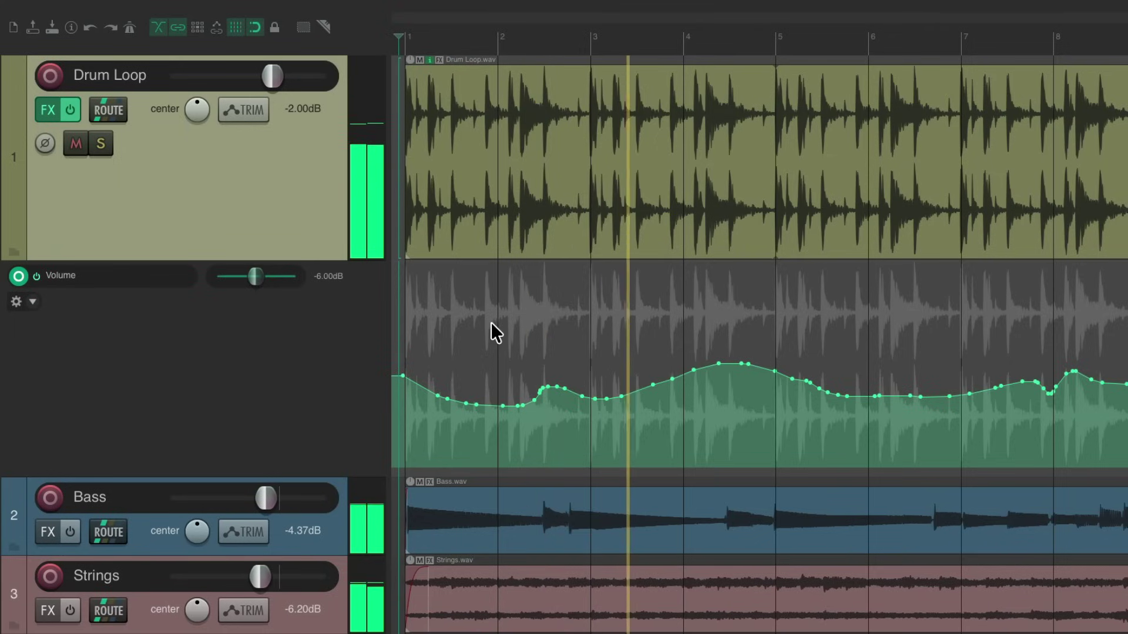
key(space)
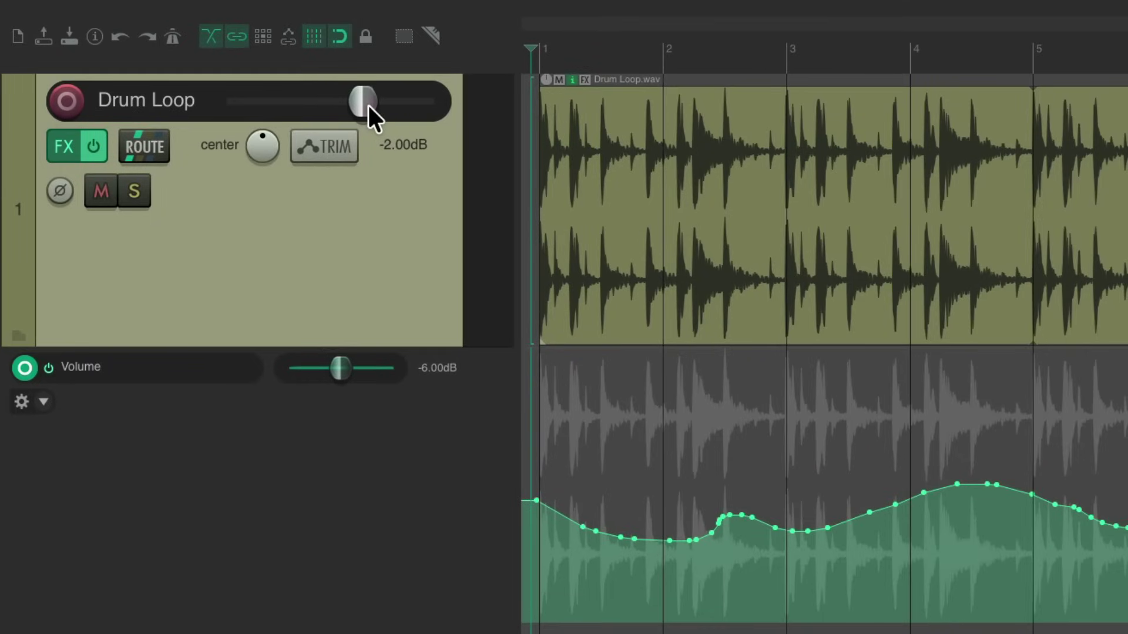
double_click(368, 104)
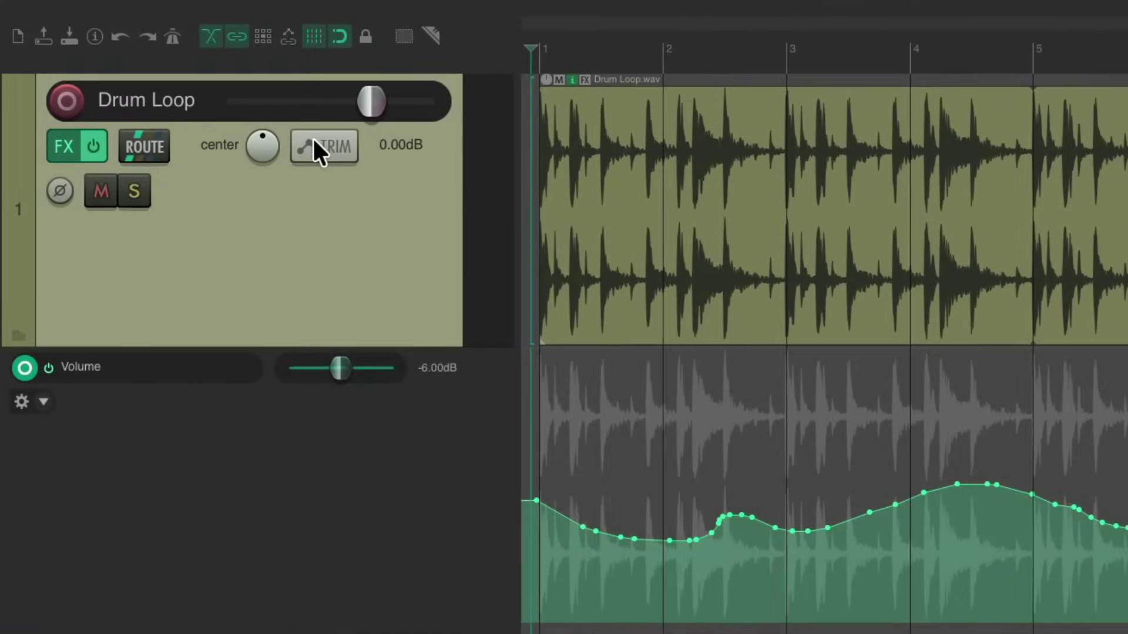
- Set the Drum Loop track to Read mode and play the loop following the envelope
click(231, 109)
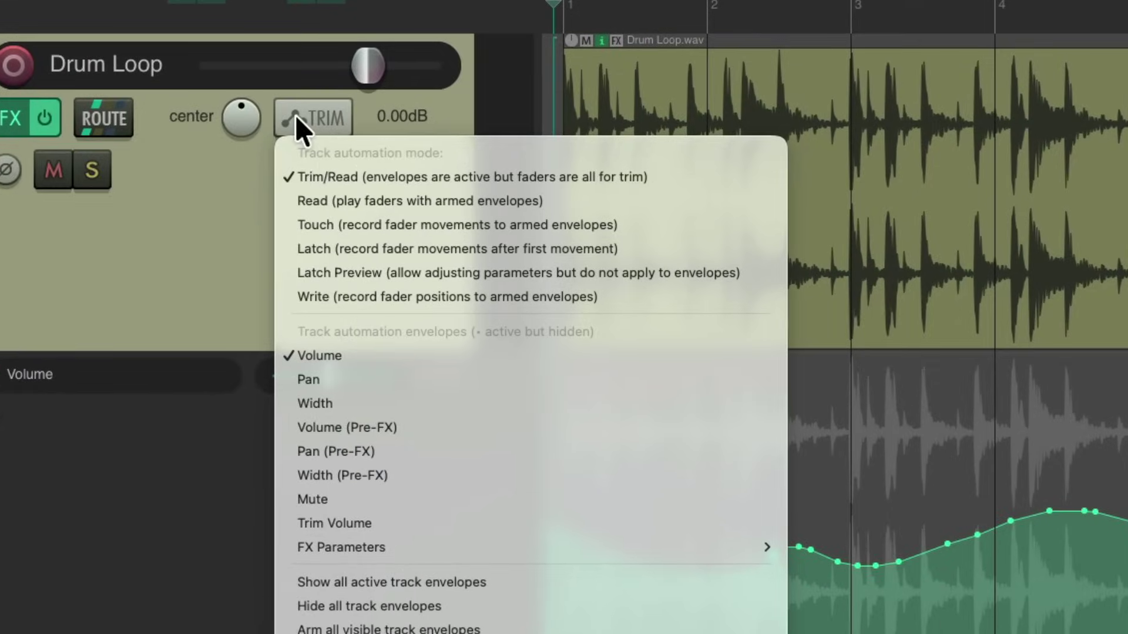
click(283, 199)
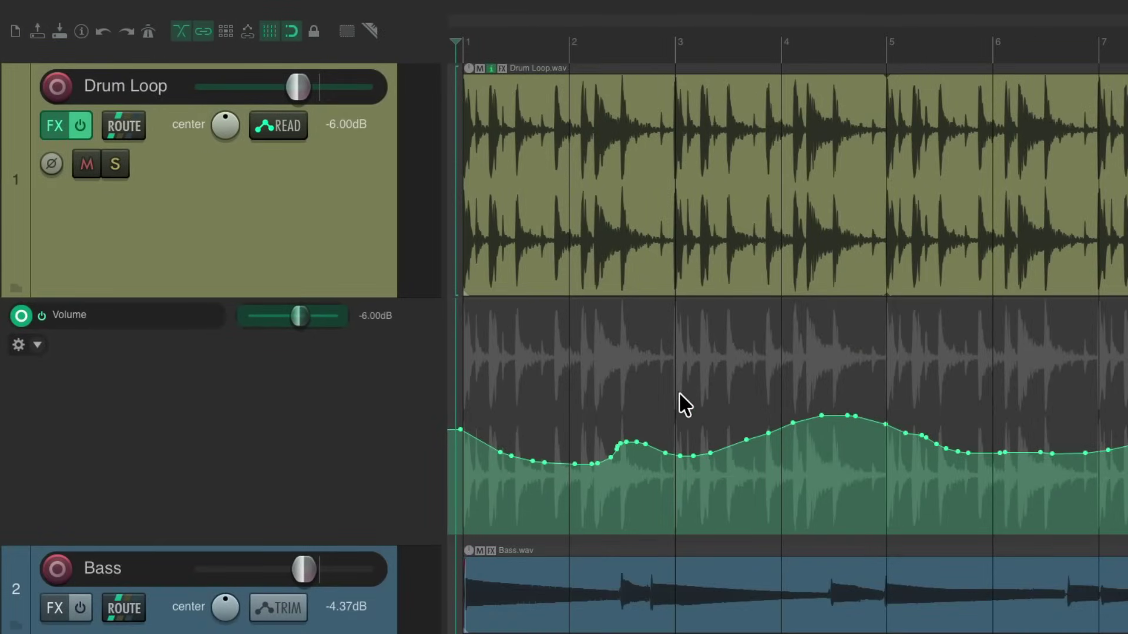
key(space)
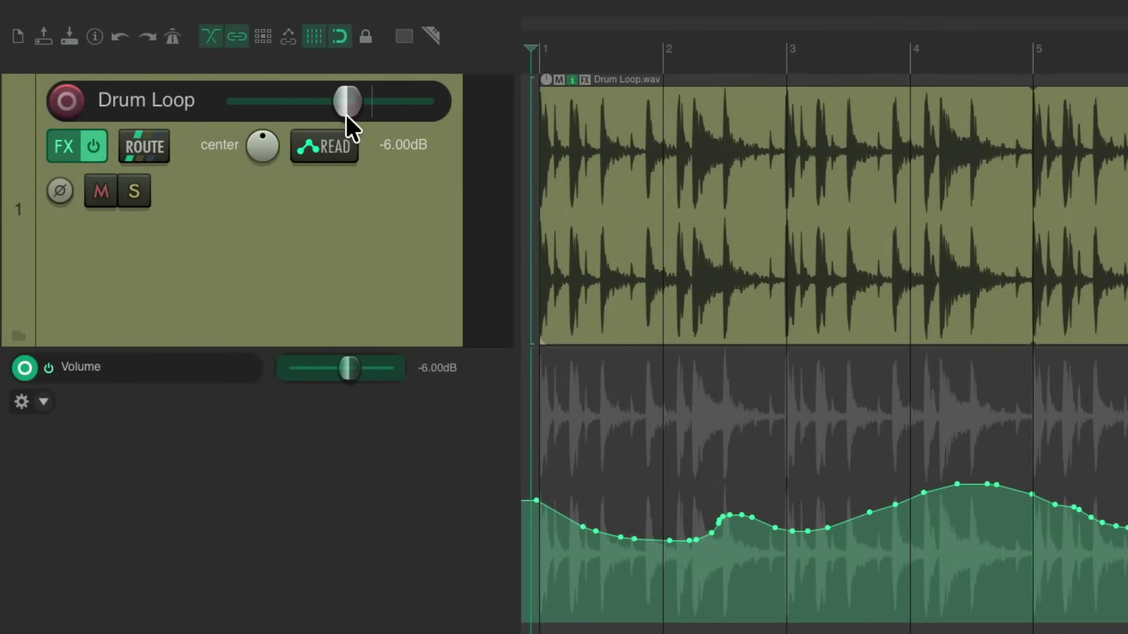
key(space)
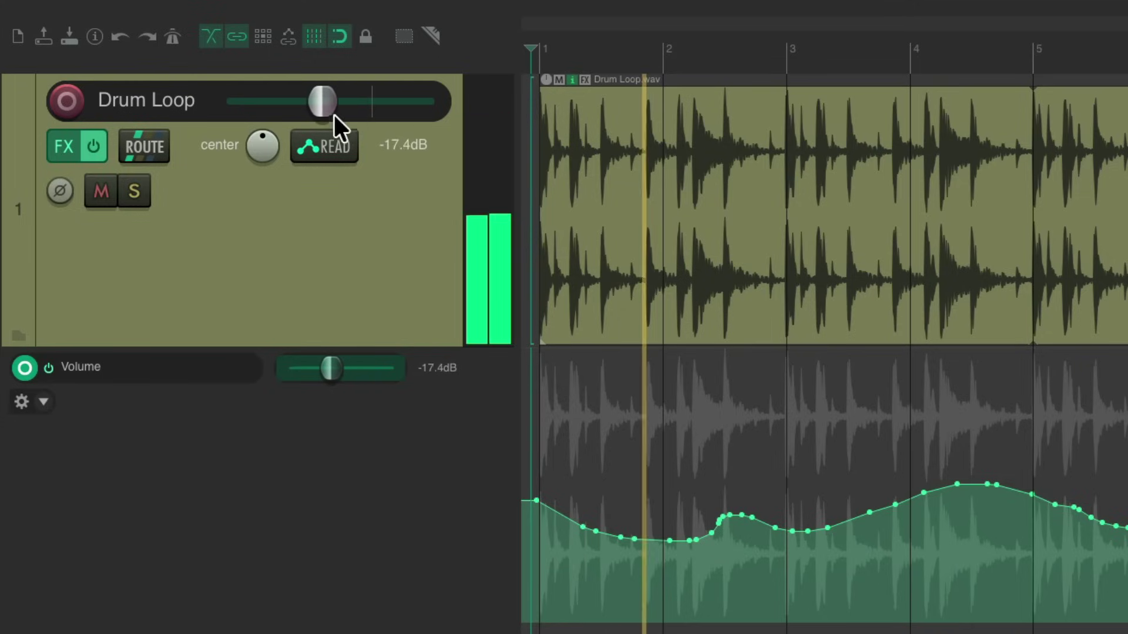
key(space)
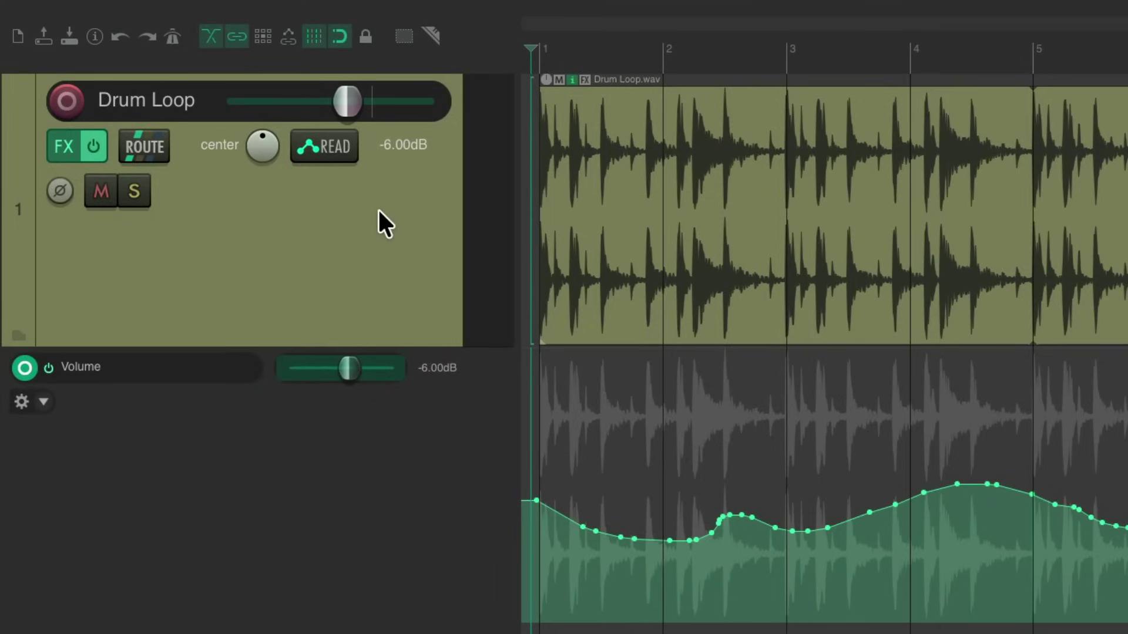
- Switch Drum Loop to Touch mode and record volume wiggles during playback
click(300, 147)
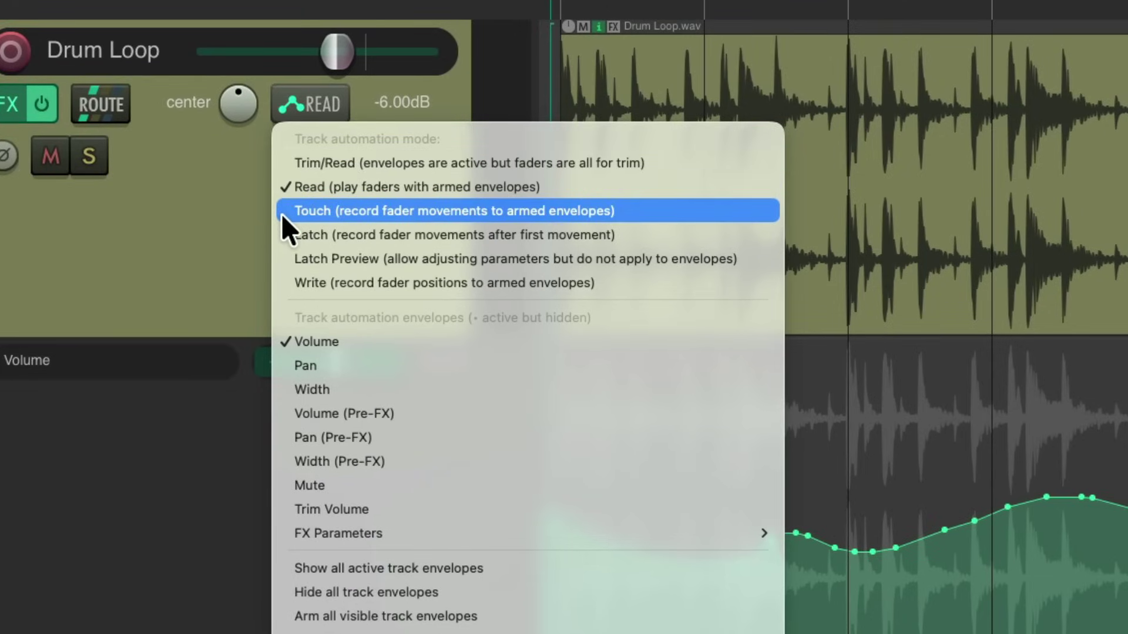
click(282, 212)
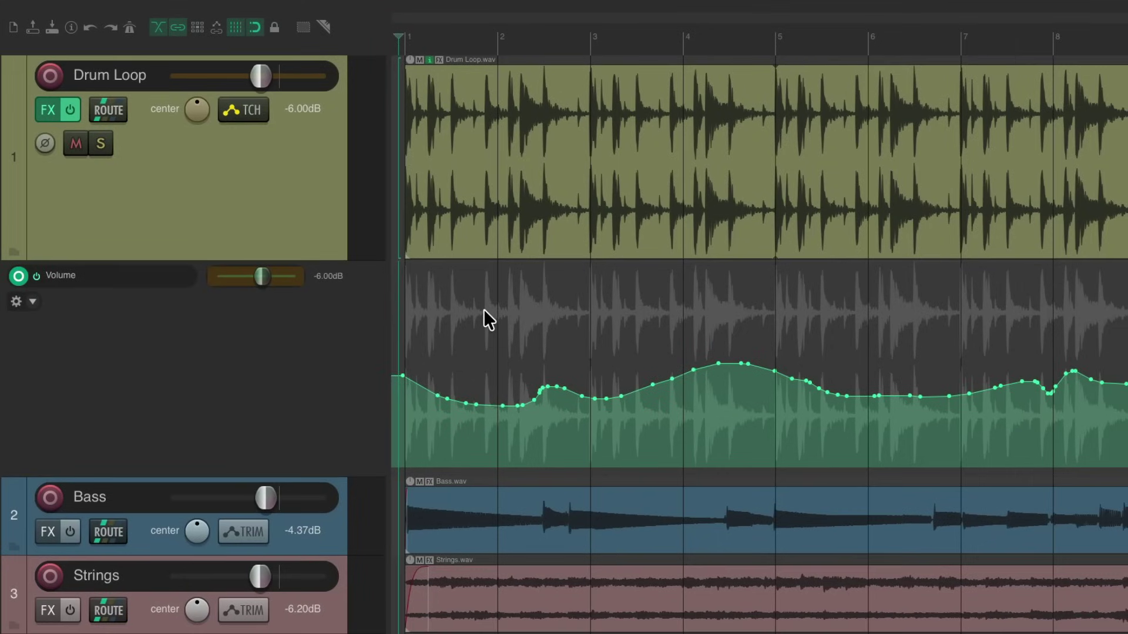
key(space)
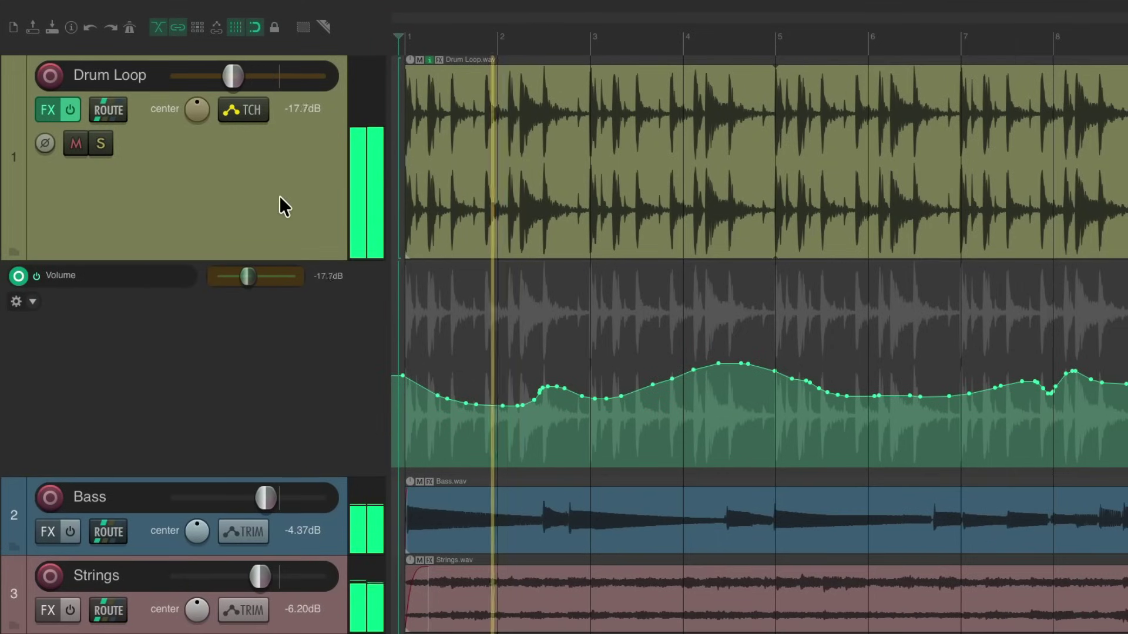
mouse_move(253, 76)
mouse_down()
mouse_move(261, 79)
mouse_move(237, 77)
mouse_move(256, 75)
mouse_up()
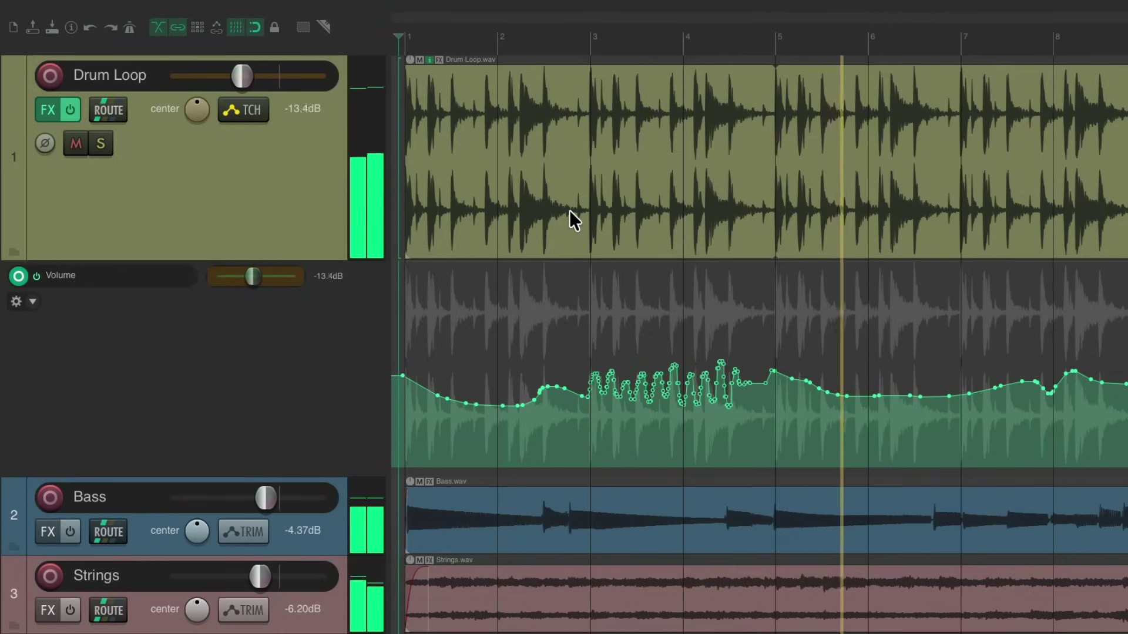
key(space)
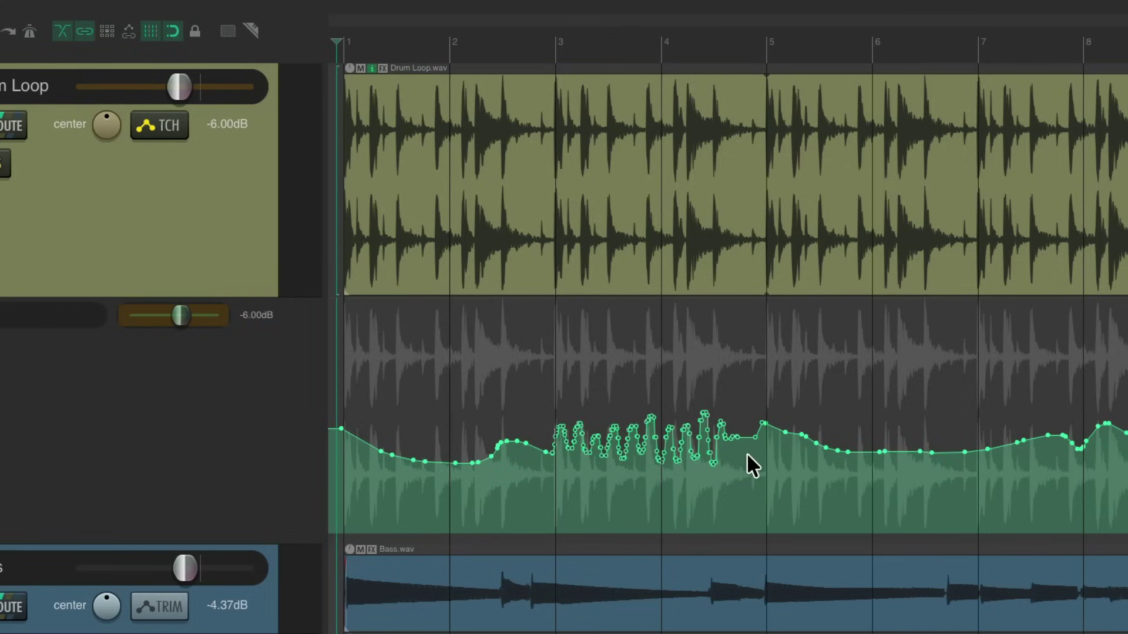
- Undo, redo, then undo again the jagged Touch-recorded volume section
key(ctrl+z)
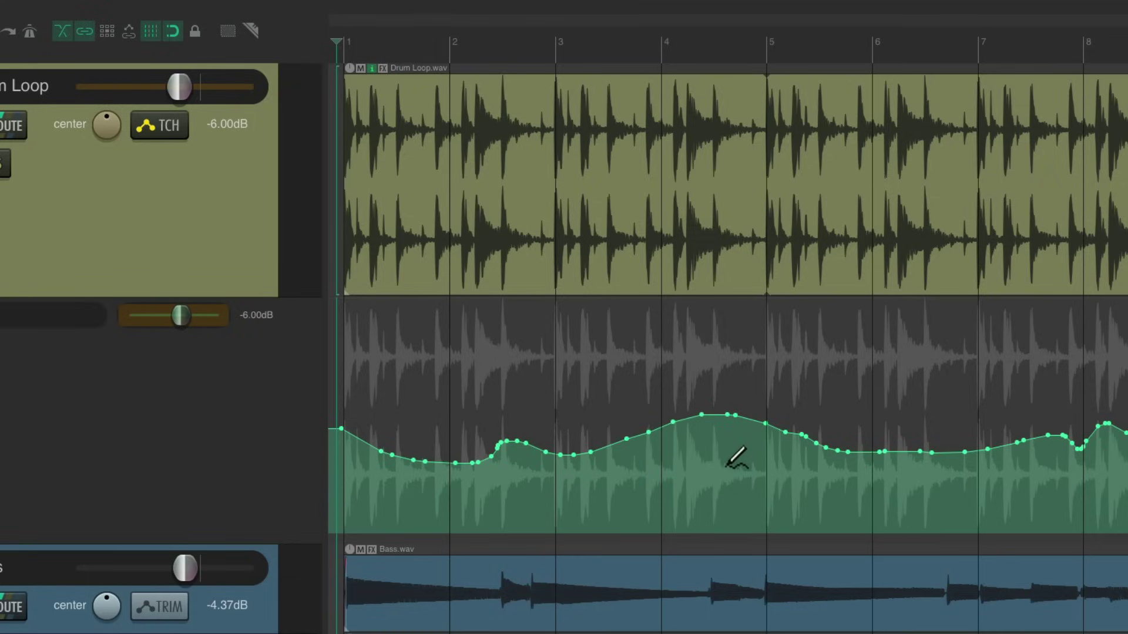
key(ctrl+shift+z)
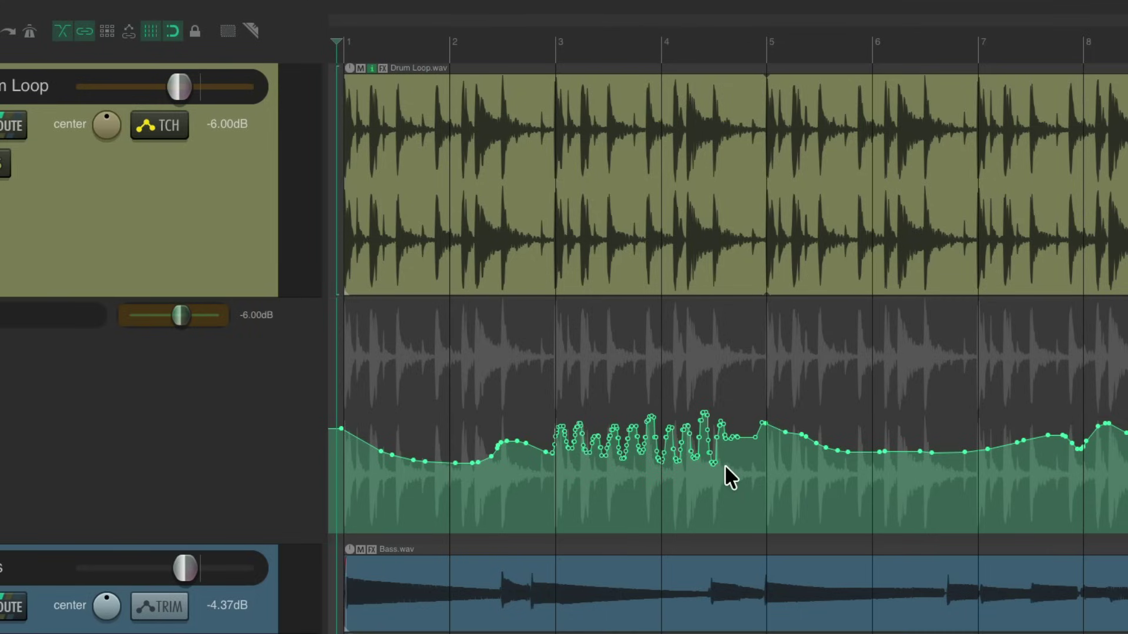
key(ctrl+z)
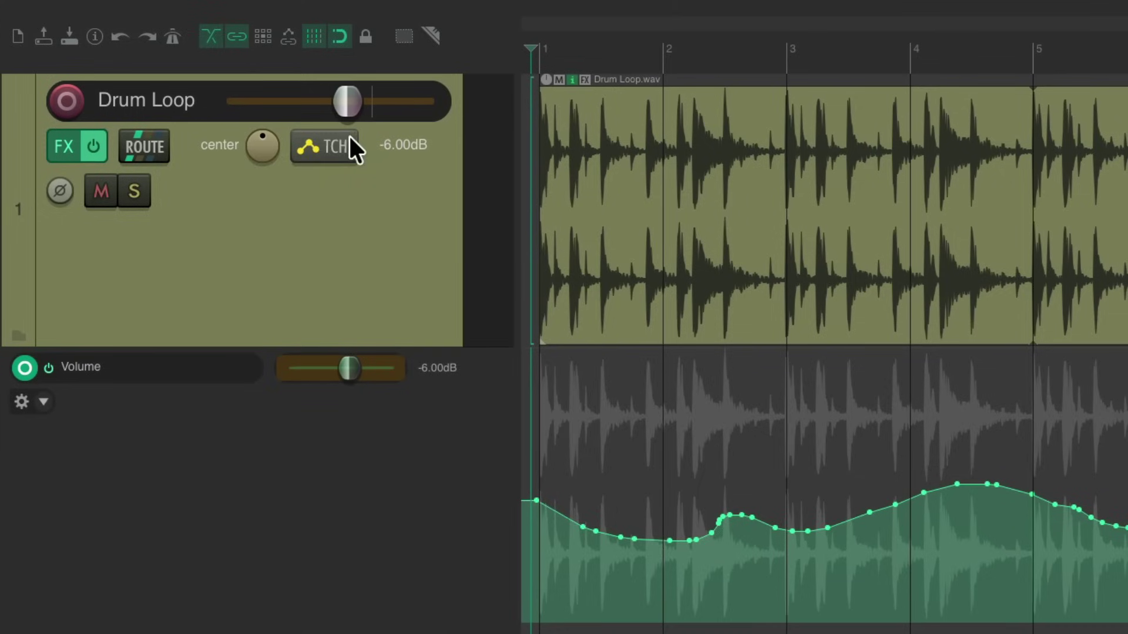
- Switch Drum Loop to Latch mode and record new volume levels during playback
click(148, 125)
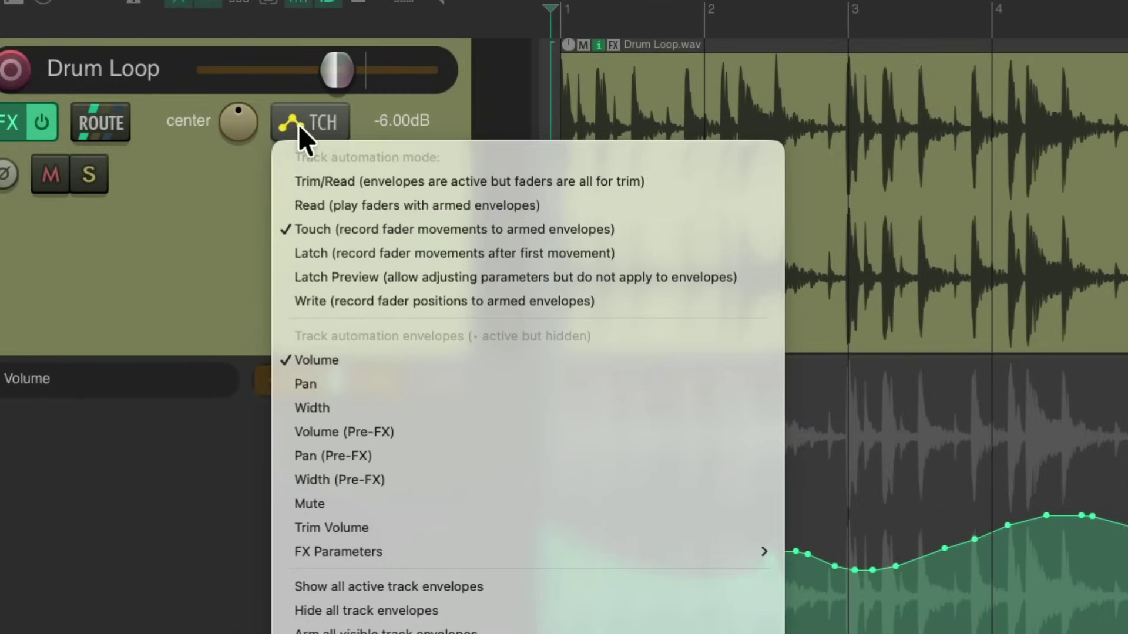
click(288, 259)
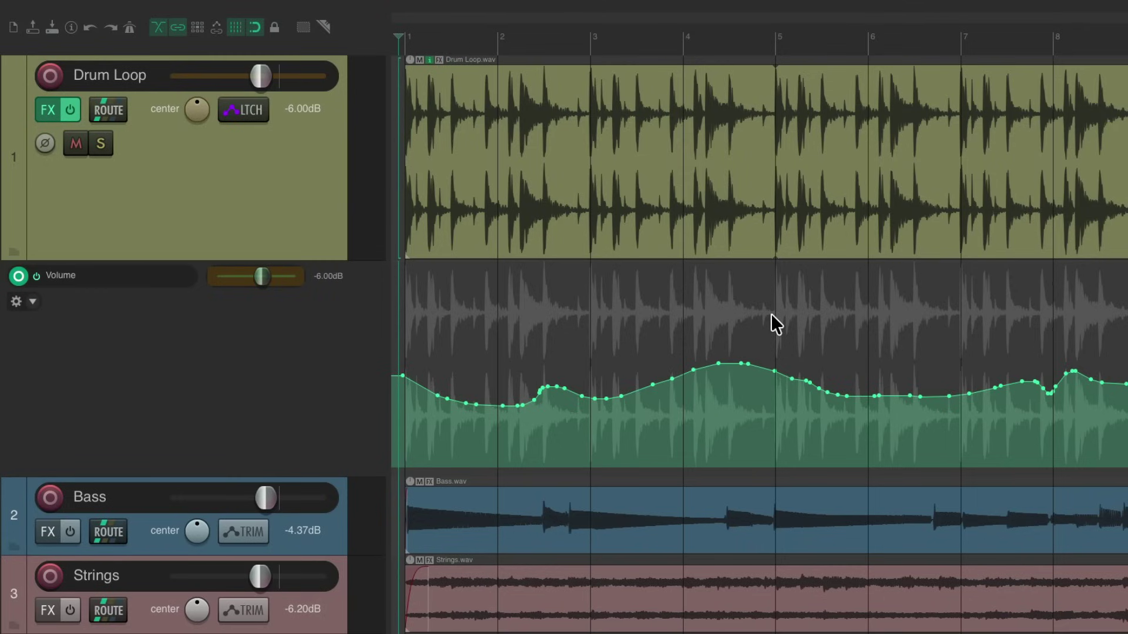
key(space)
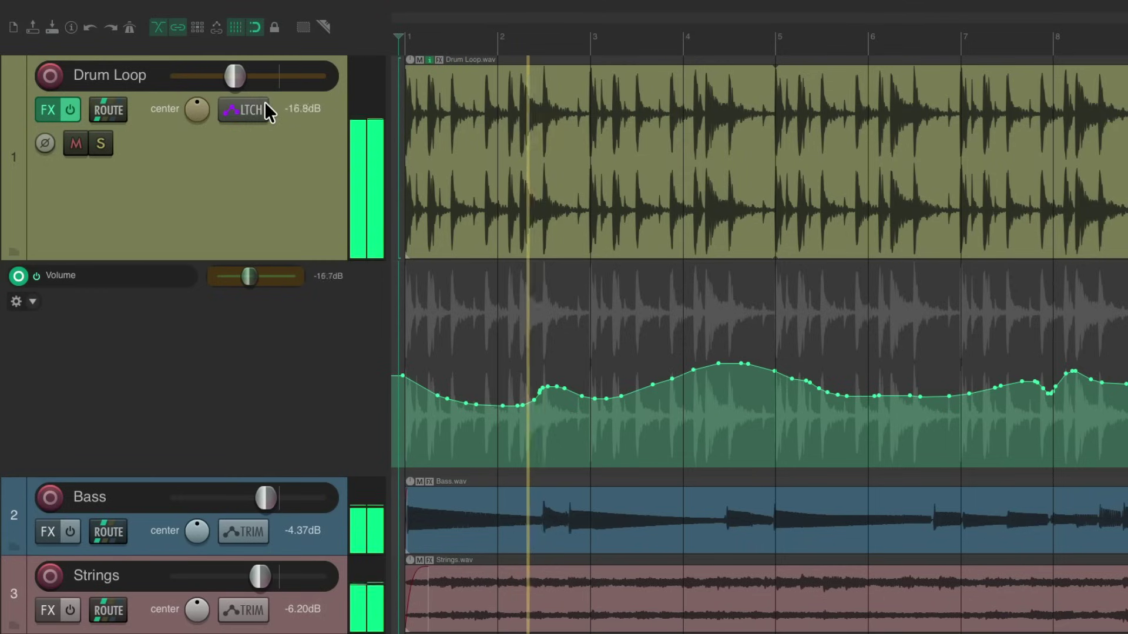
mouse_move(235, 81)
mouse_down()
mouse_move(270, 75)
mouse_move(257, 76)
mouse_up()
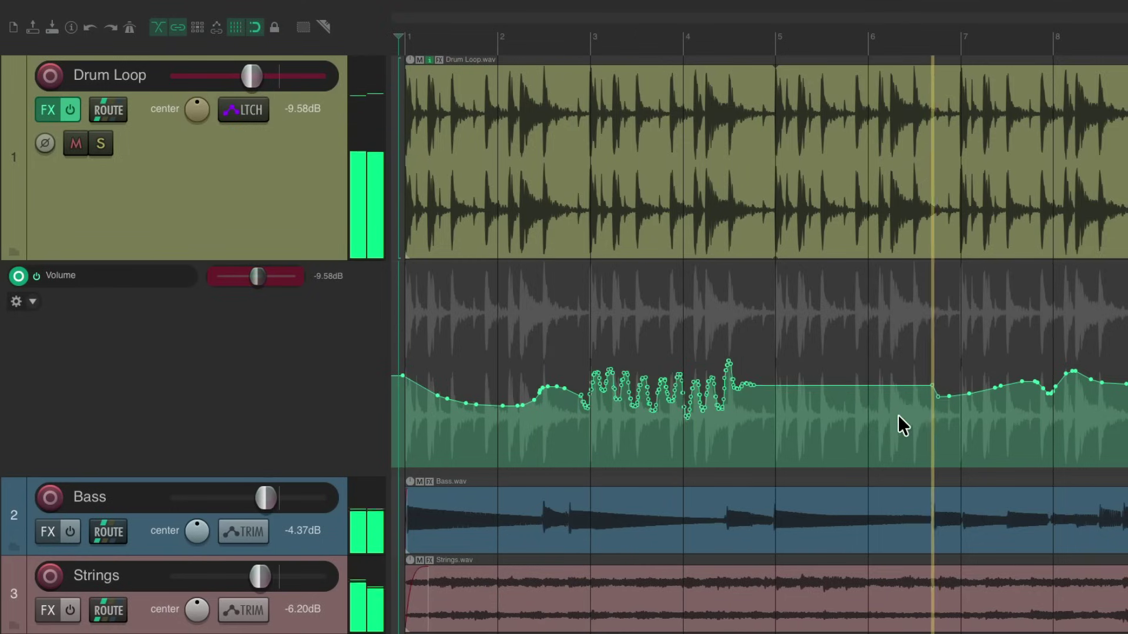
key(space)
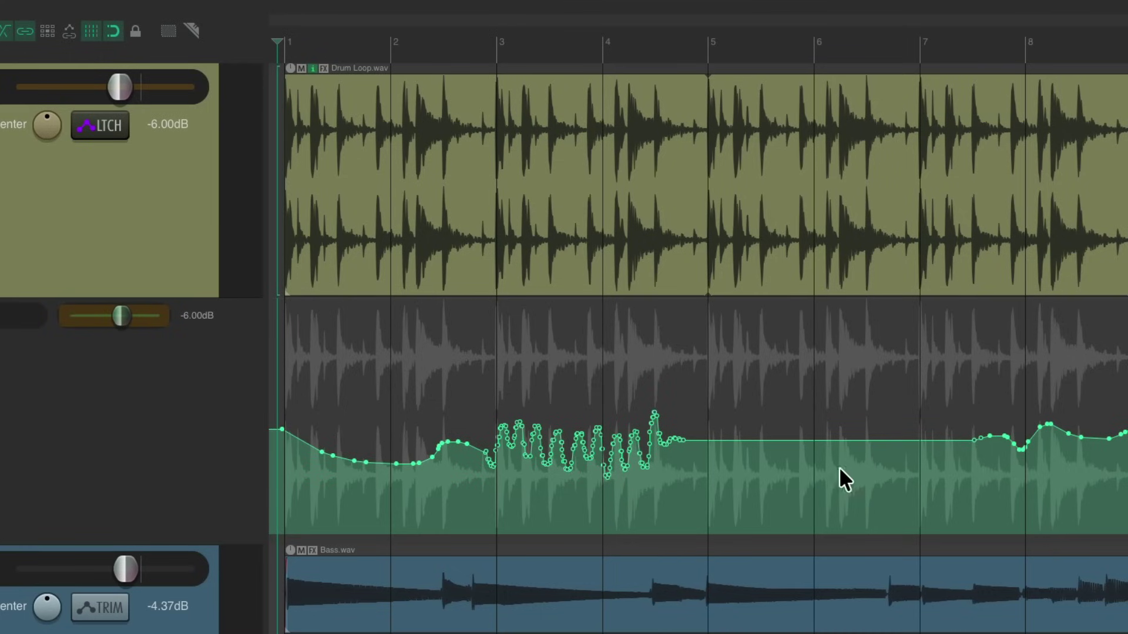
- Undo, redo, then undo again the latched volume recording
key(ctrl+z)
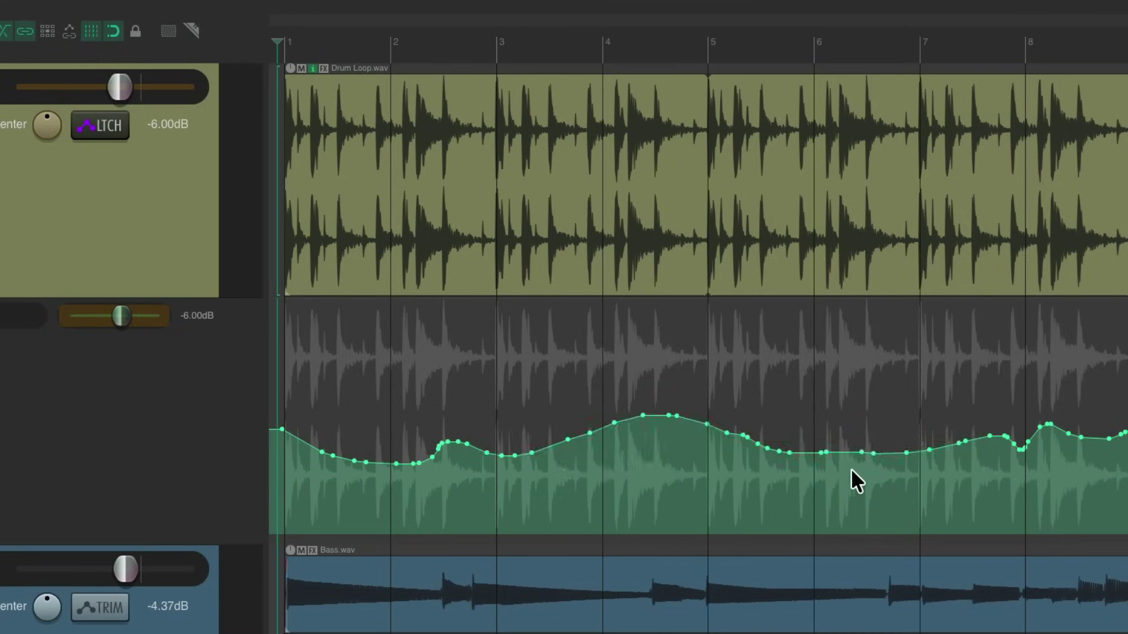
key(ctrl+shift+z)
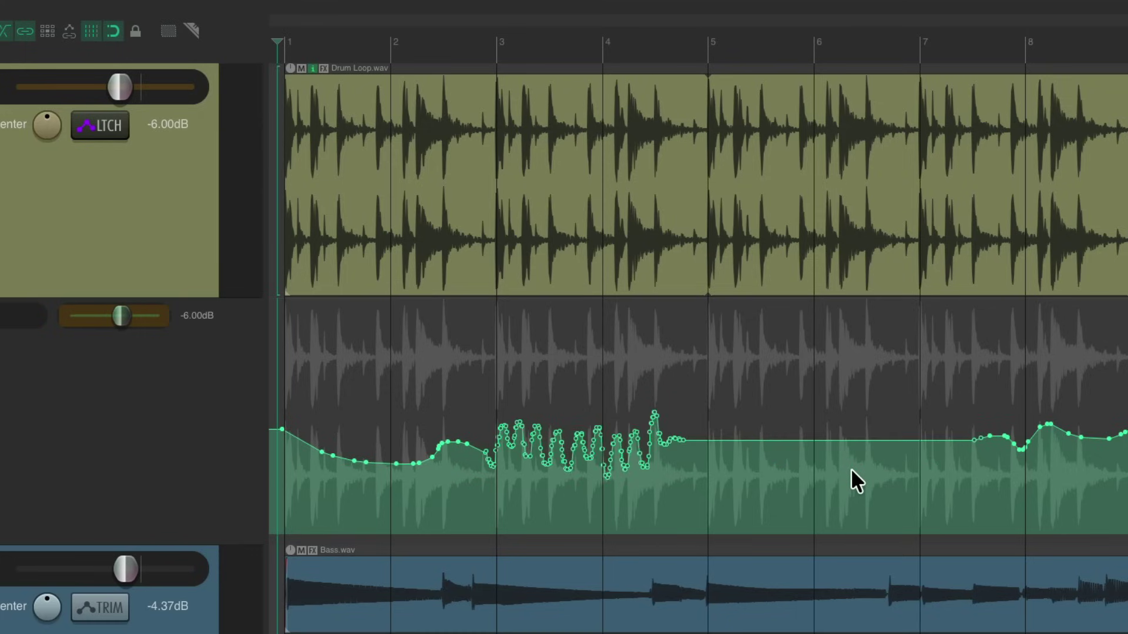
key(ctrl+z)
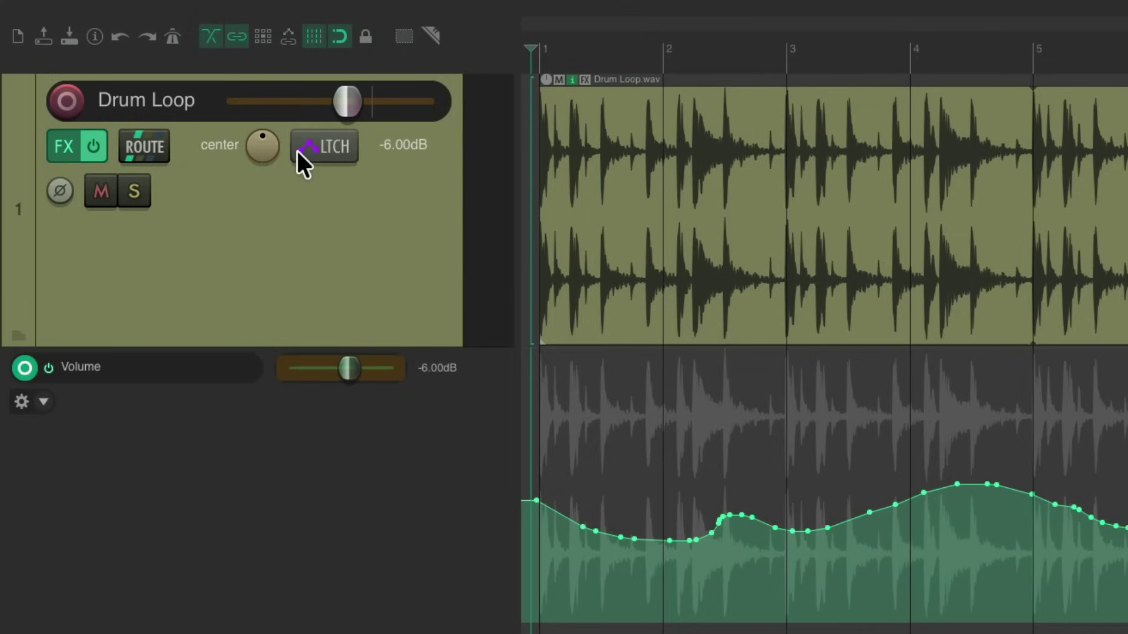
- Switch the Drum Loop track to Latch Preview mode and briefly play the project
click(300, 149)
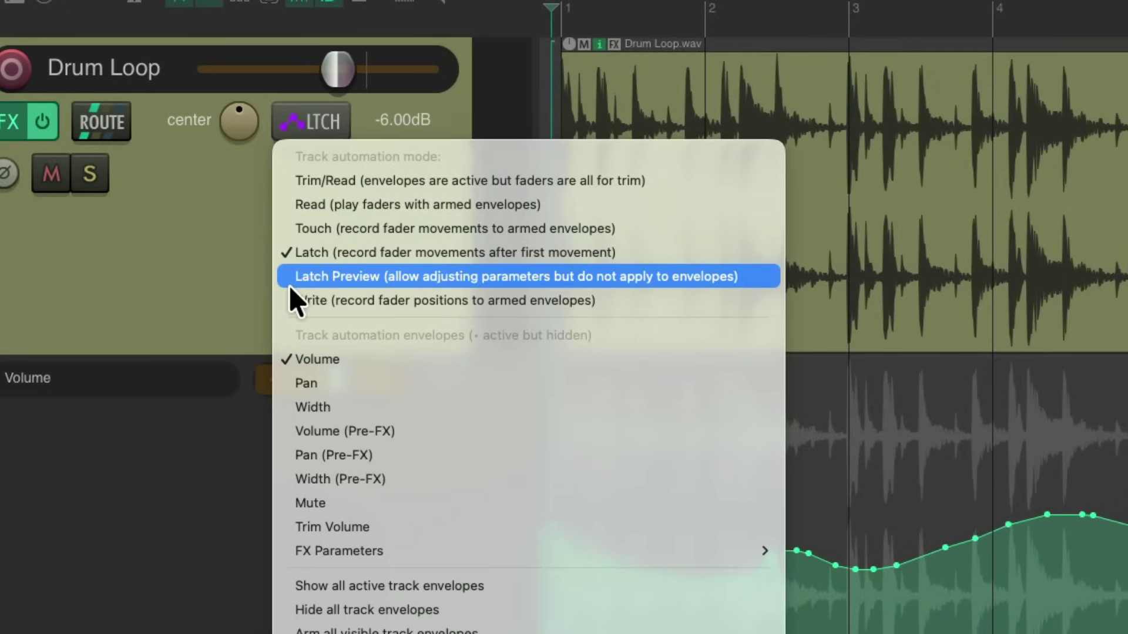
click(287, 278)
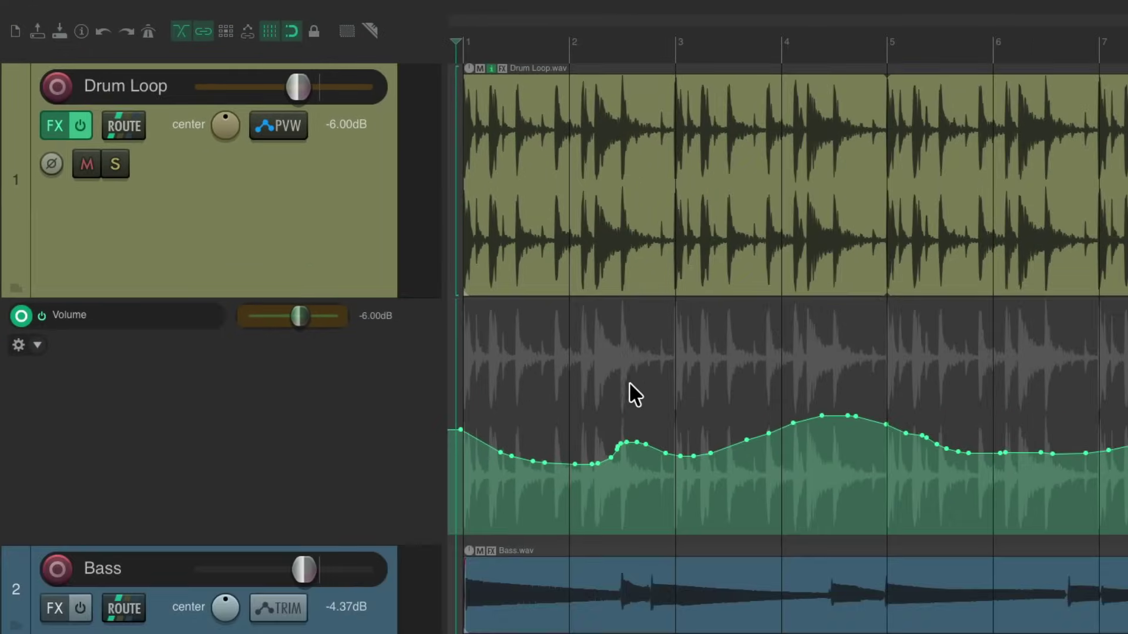
key(space)
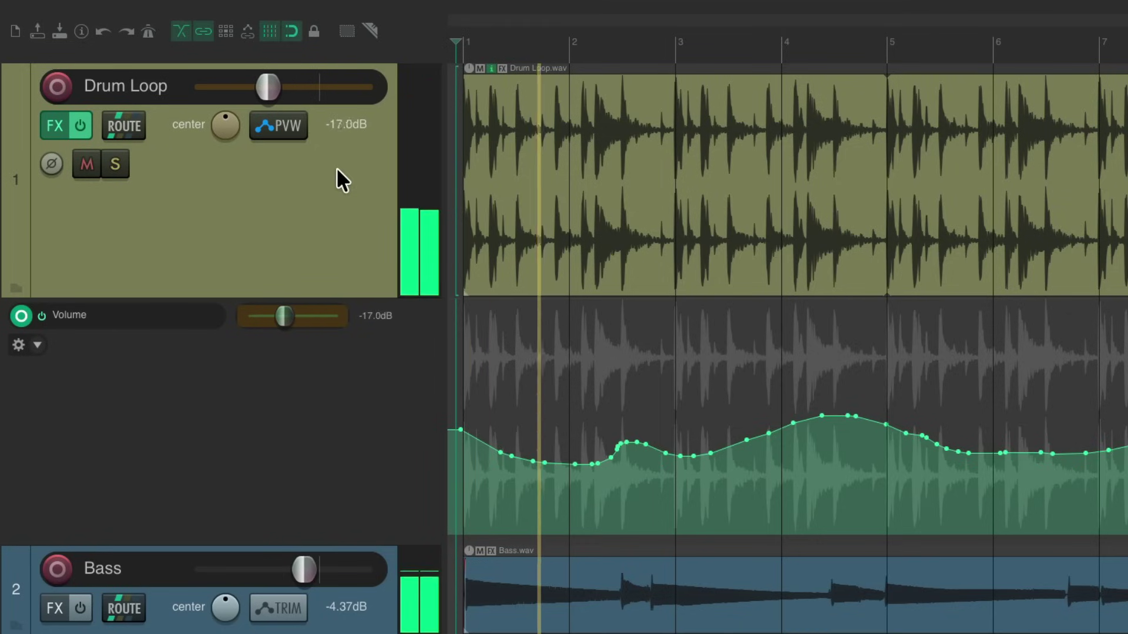
key(space)
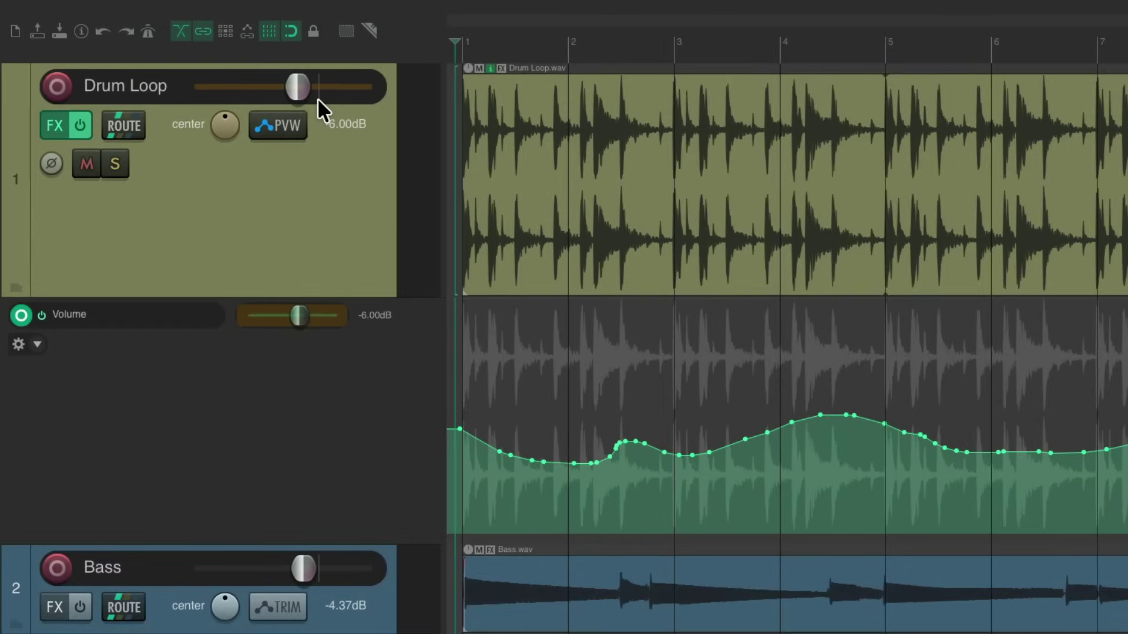
- Audition Drum Loop fader levels during playback, ending near -10 dB
key(space)
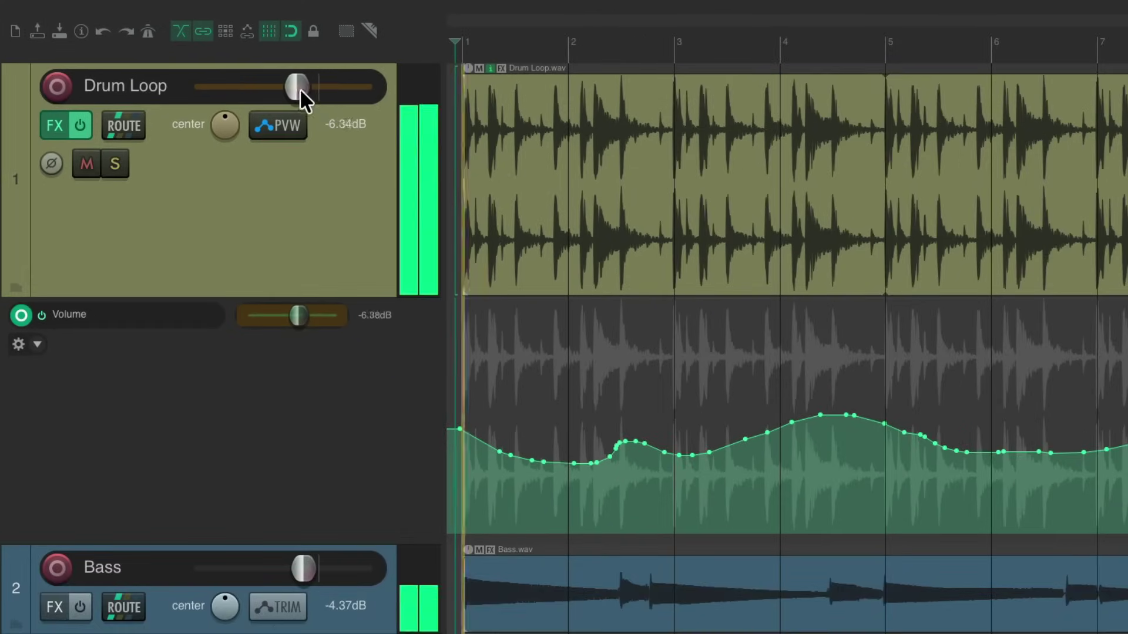
drag(299, 88, 323, 88)
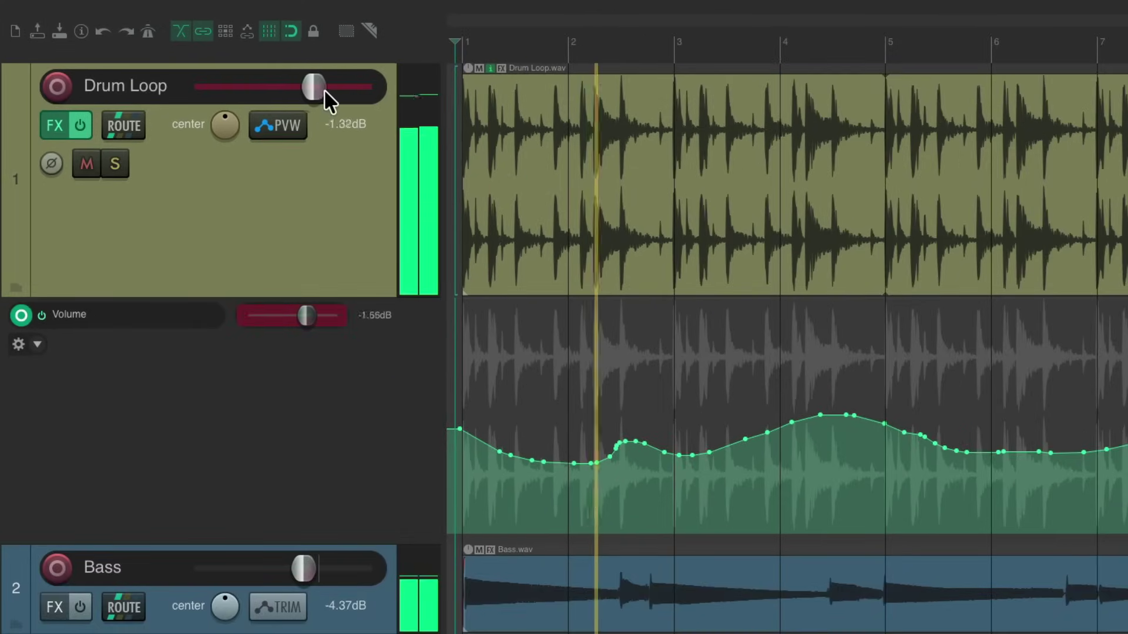
drag(323, 89, 304, 90)
key(space)
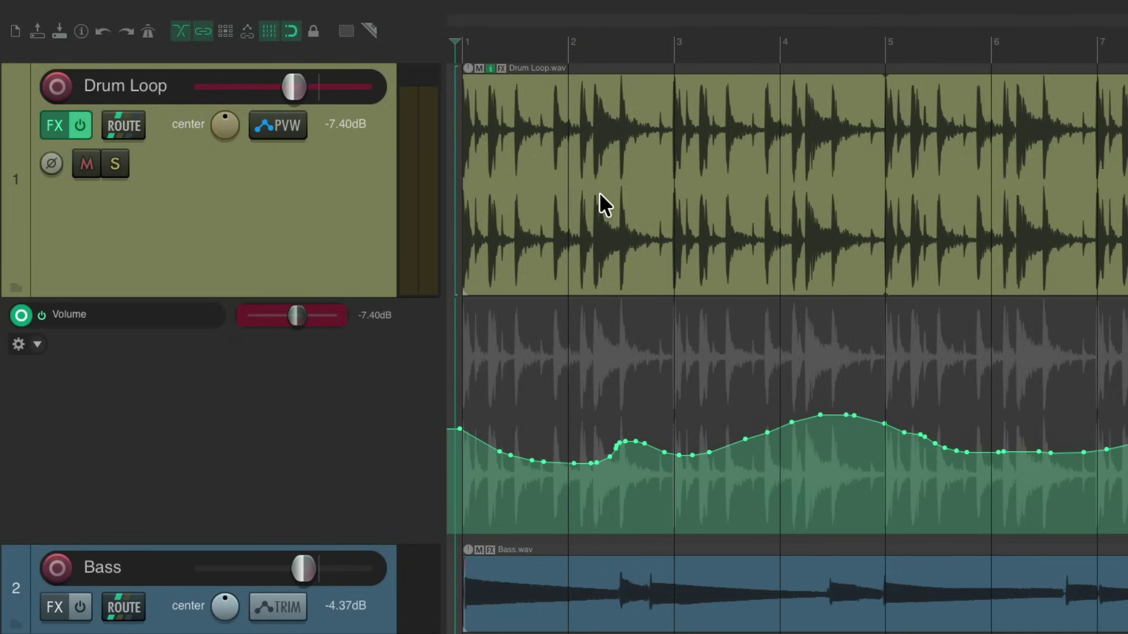
drag(293, 86, 292, 91)
key(space)
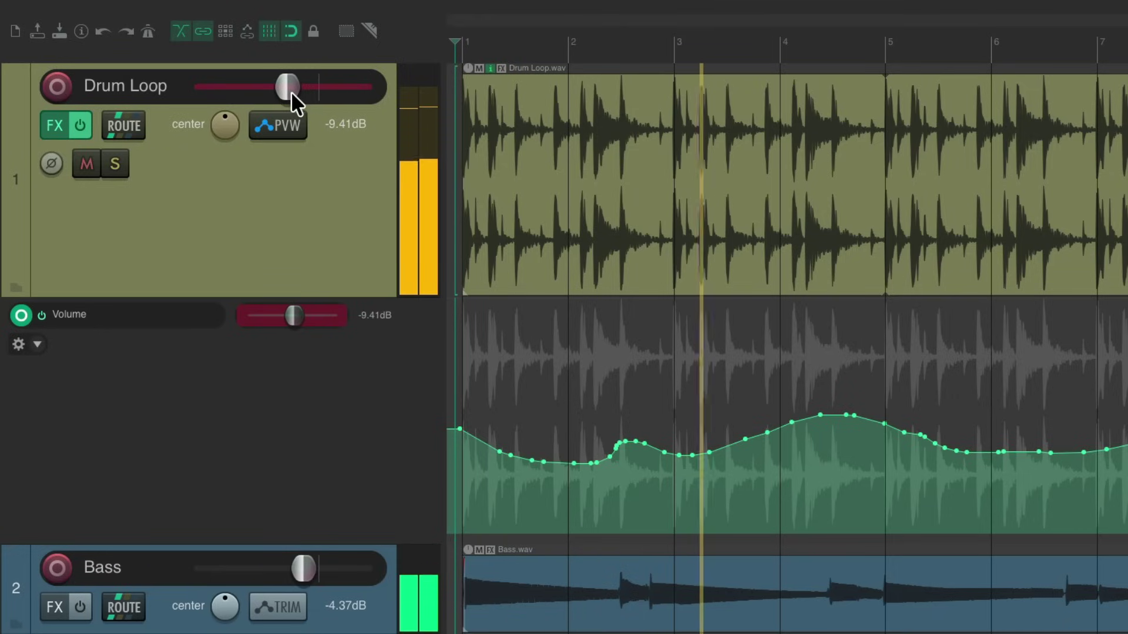
drag(292, 91, 287, 91)
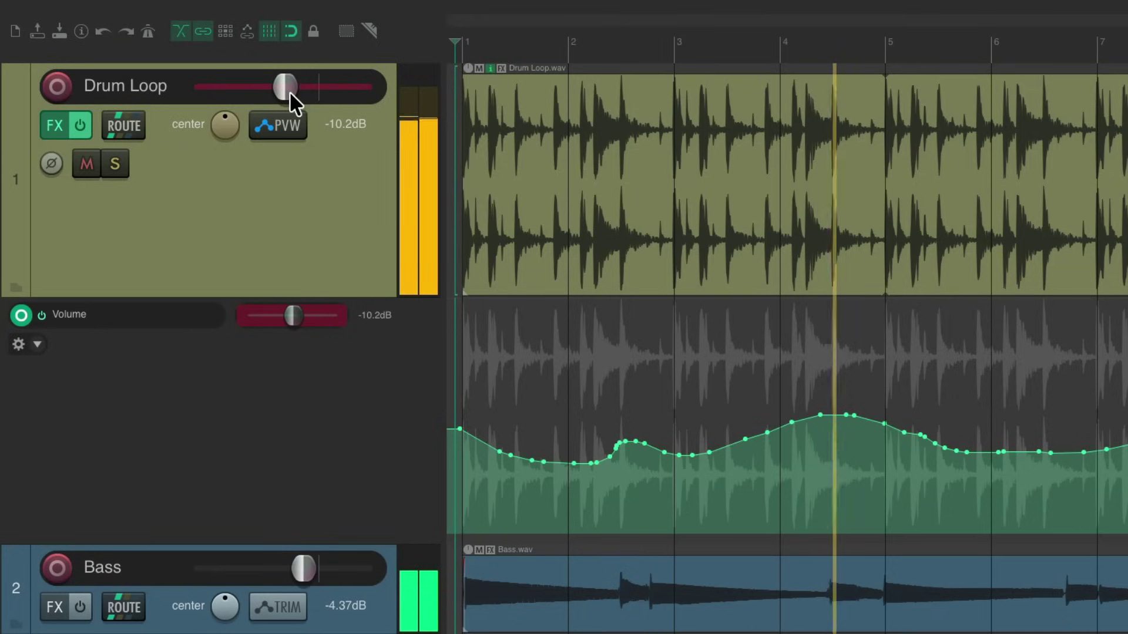
key(space)
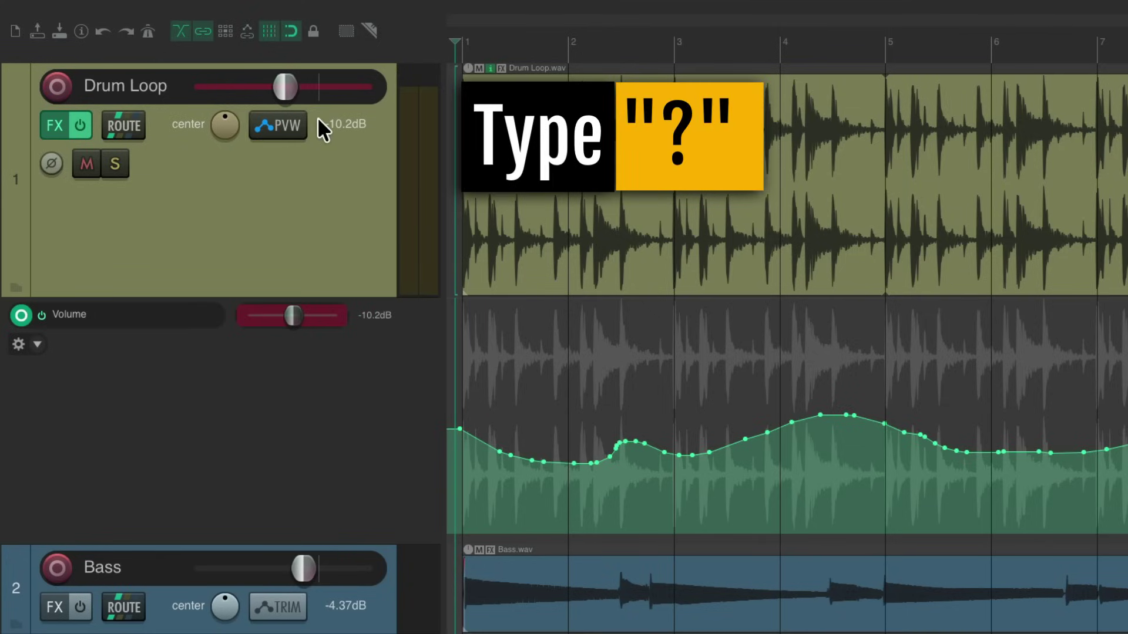
key(question)
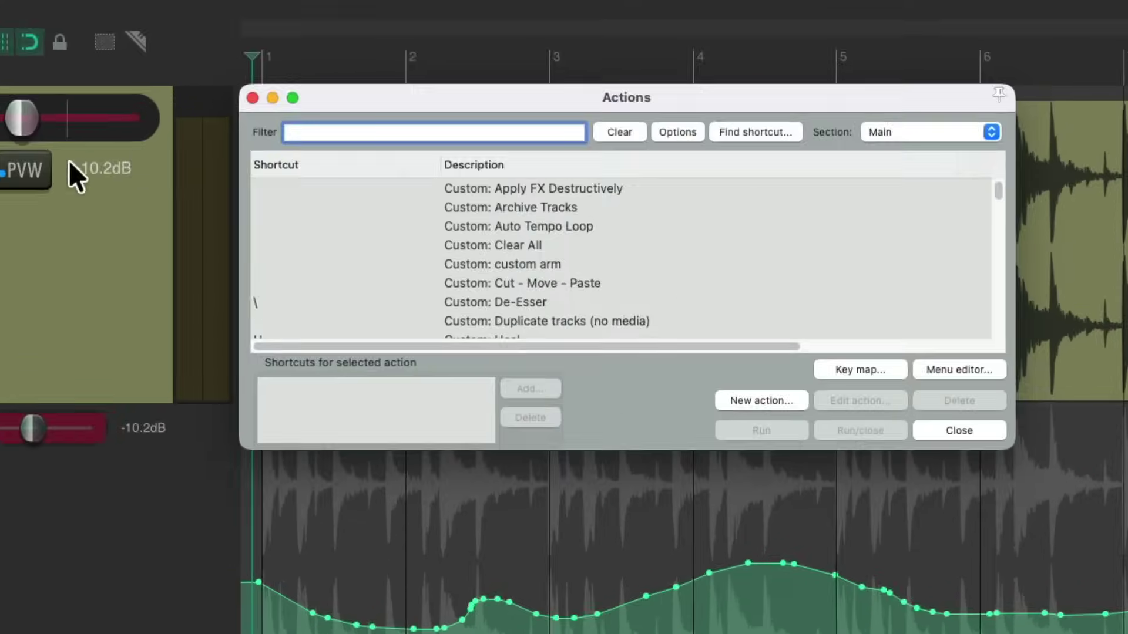
text(write values)
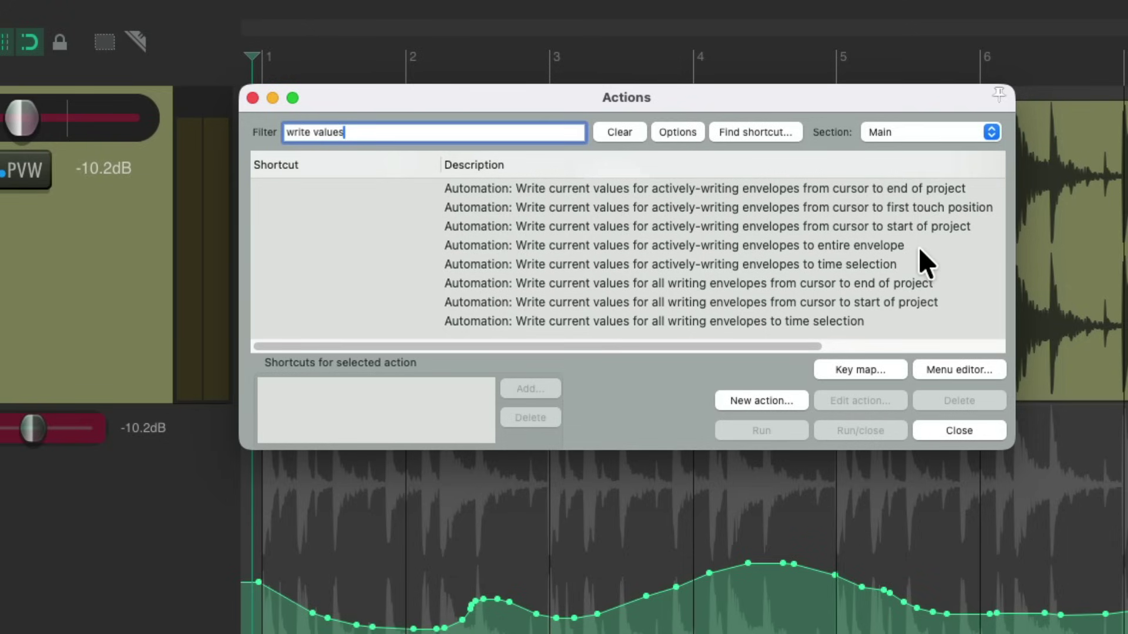
click(636, 246)
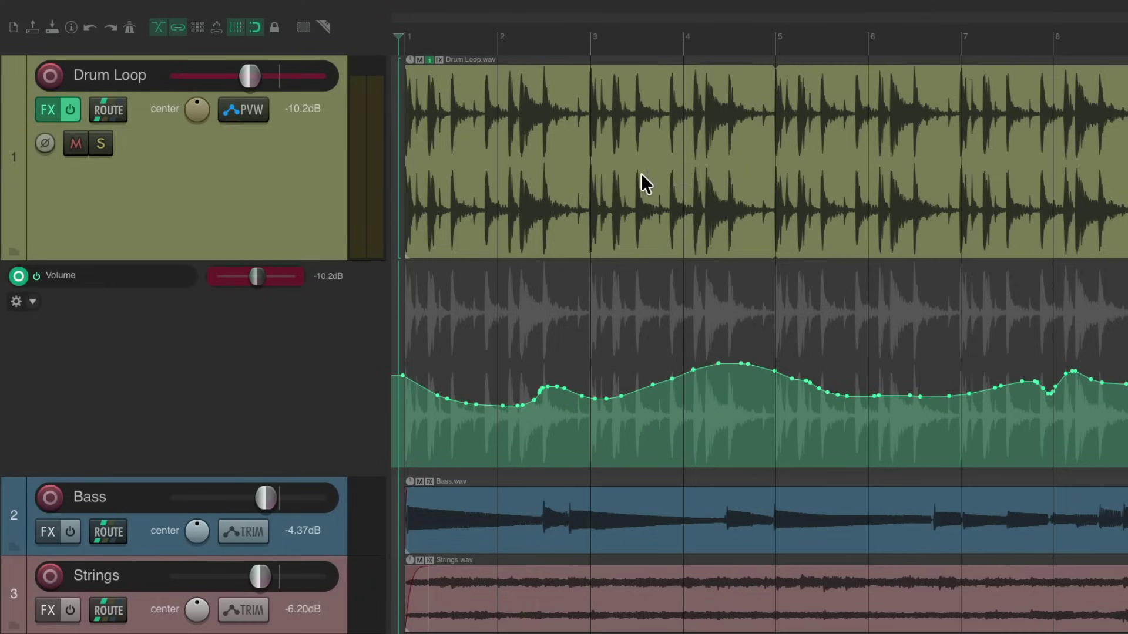
- Preview the Drum Loop volume at -11.8 dB and select bars 3 to 5
click(591, 35)
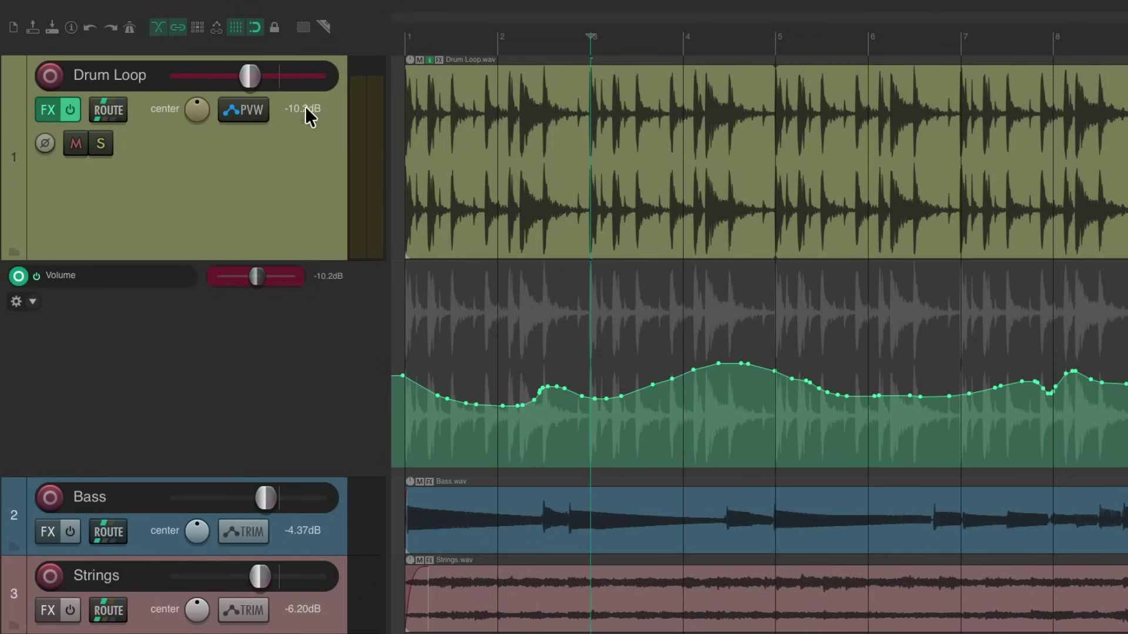
mouse_move(244, 80)
mouse_down()
mouse_move(221, 87)
mouse_move(244, 87)
mouse_up()
key(space)
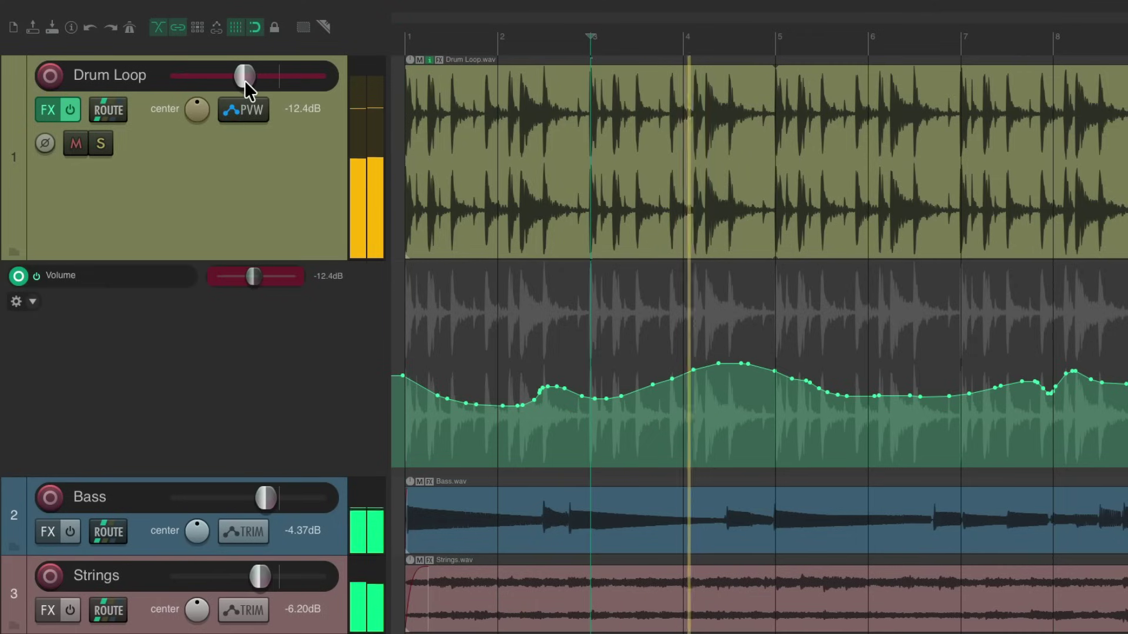
drag(243, 79, 245, 80)
key(space)
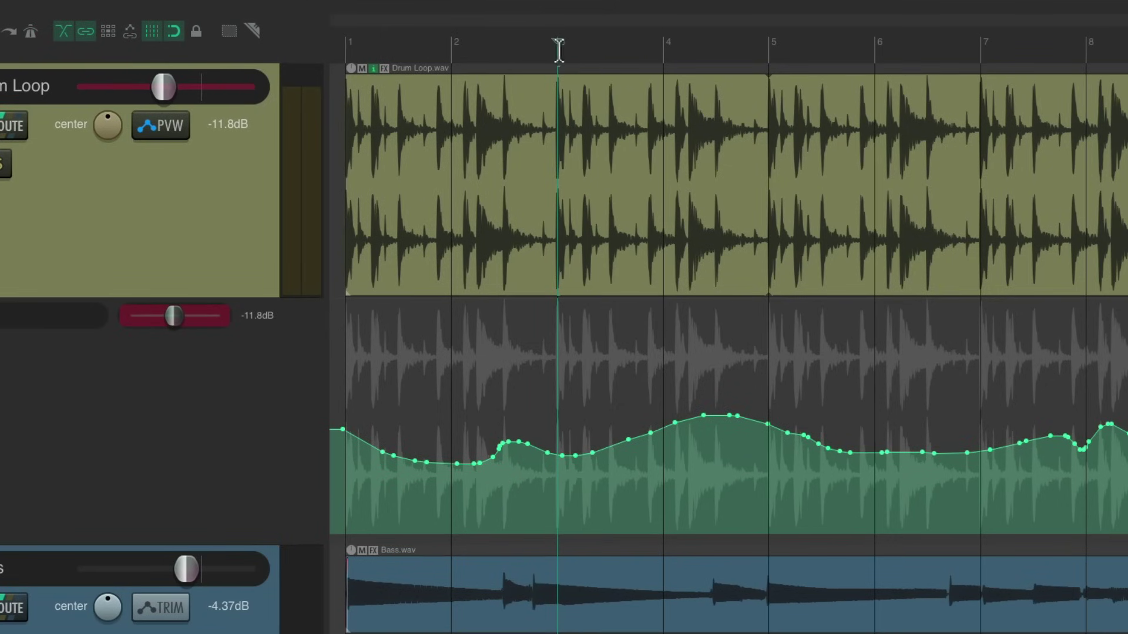
drag(590, 44, 767, 55)
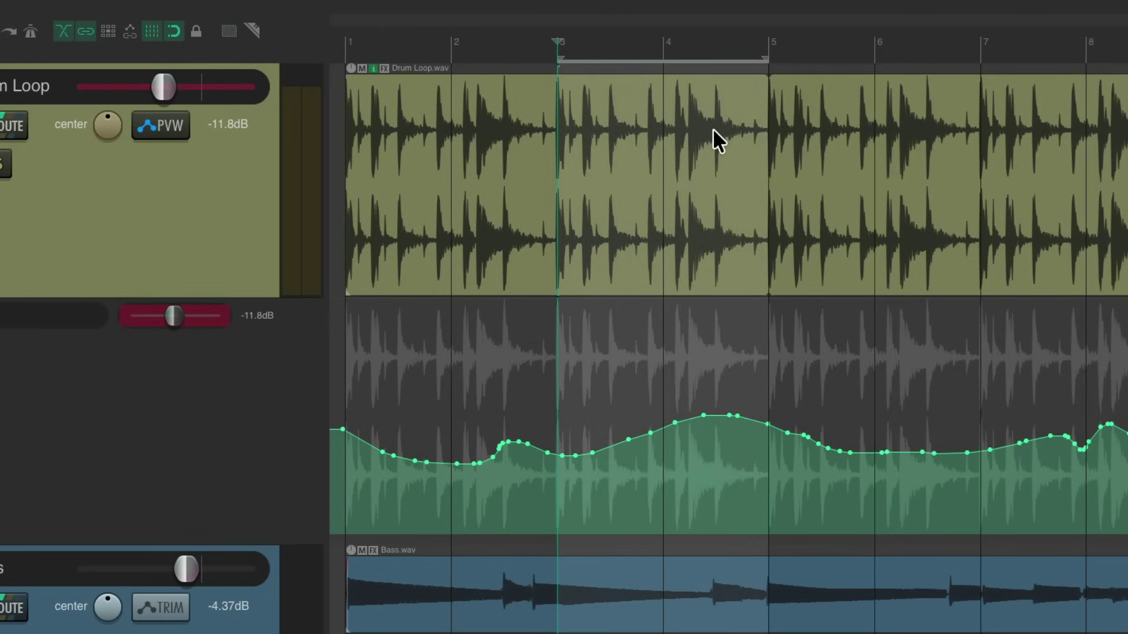
- Run 'Write current values for actively-writing envelopes to time selection' over bars 3–5, then undo and redo
key(shift+slash)
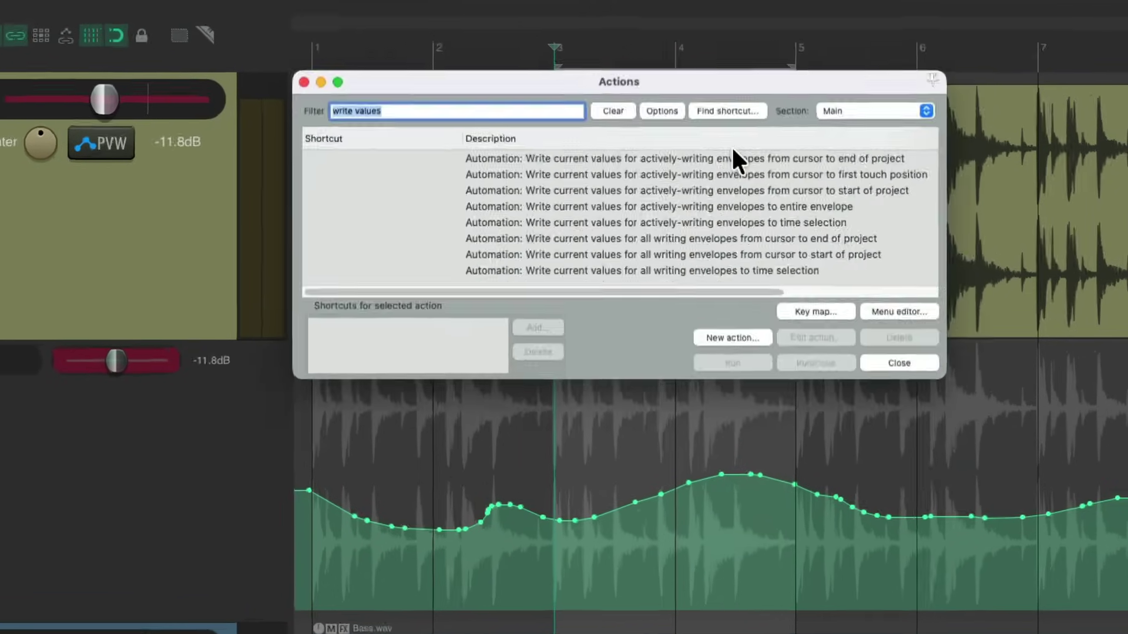
click(652, 267)
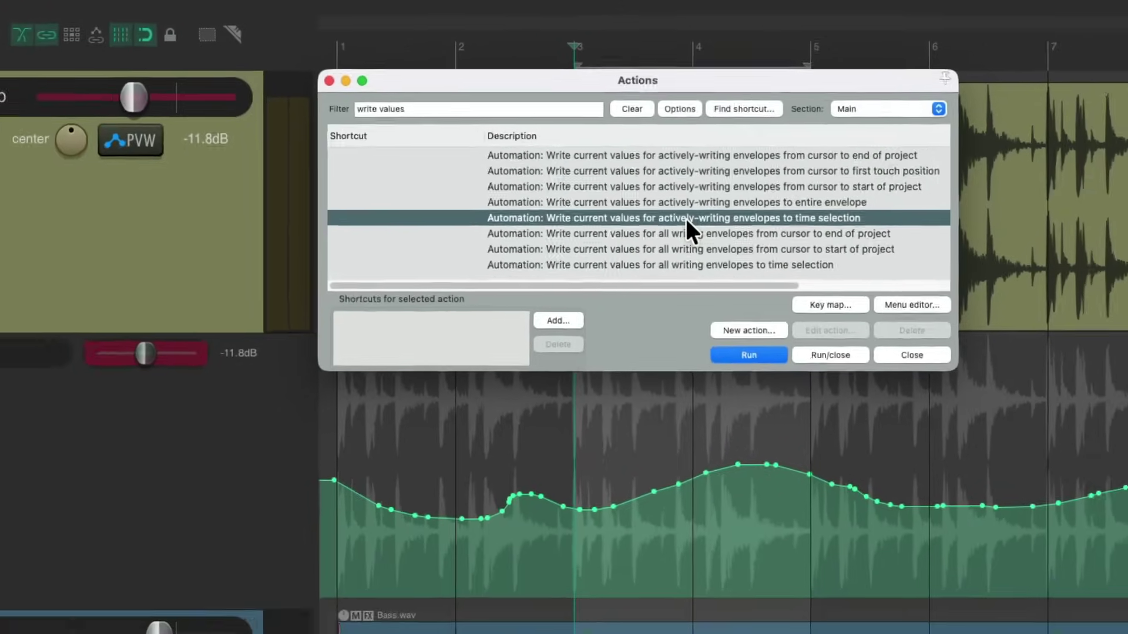
double_click(685, 266)
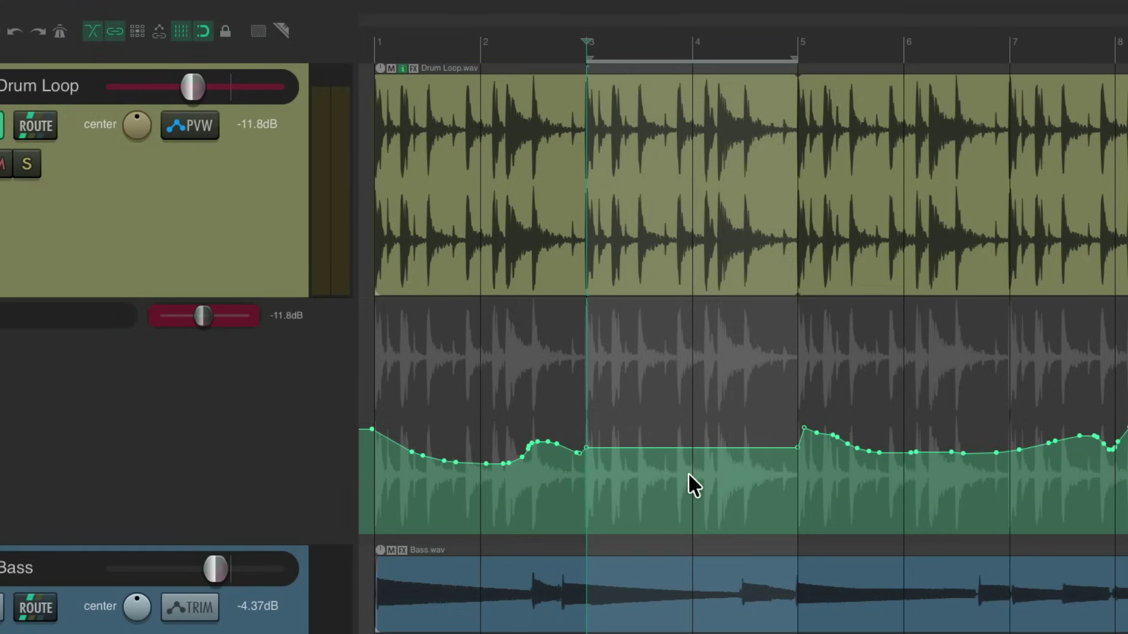
key(ctrl+z)
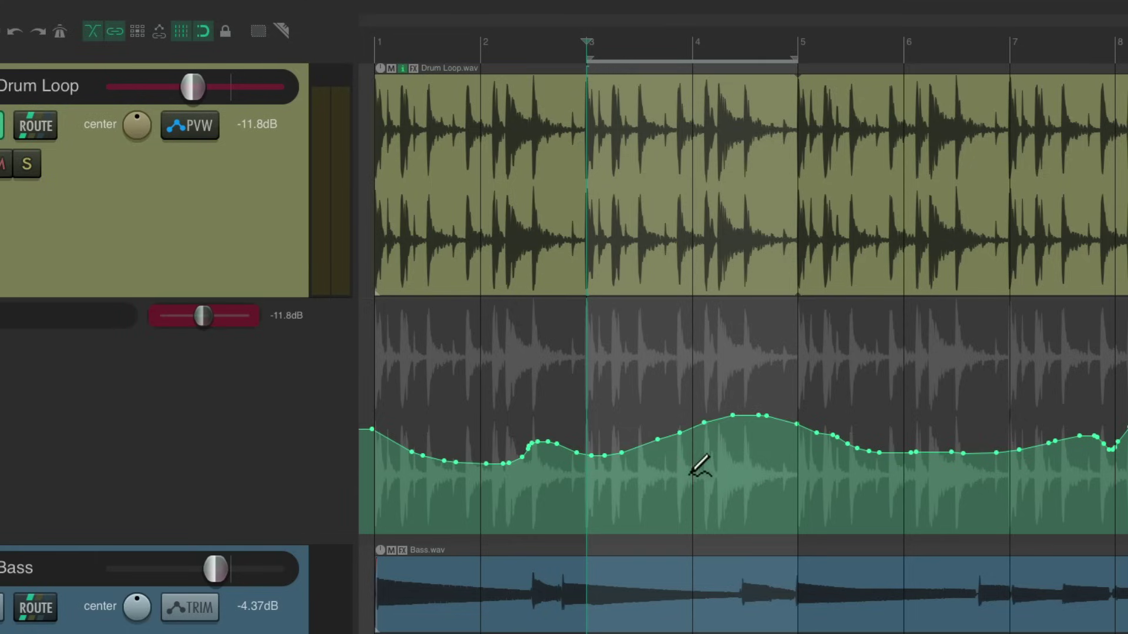
key(ctrl+shift+z)
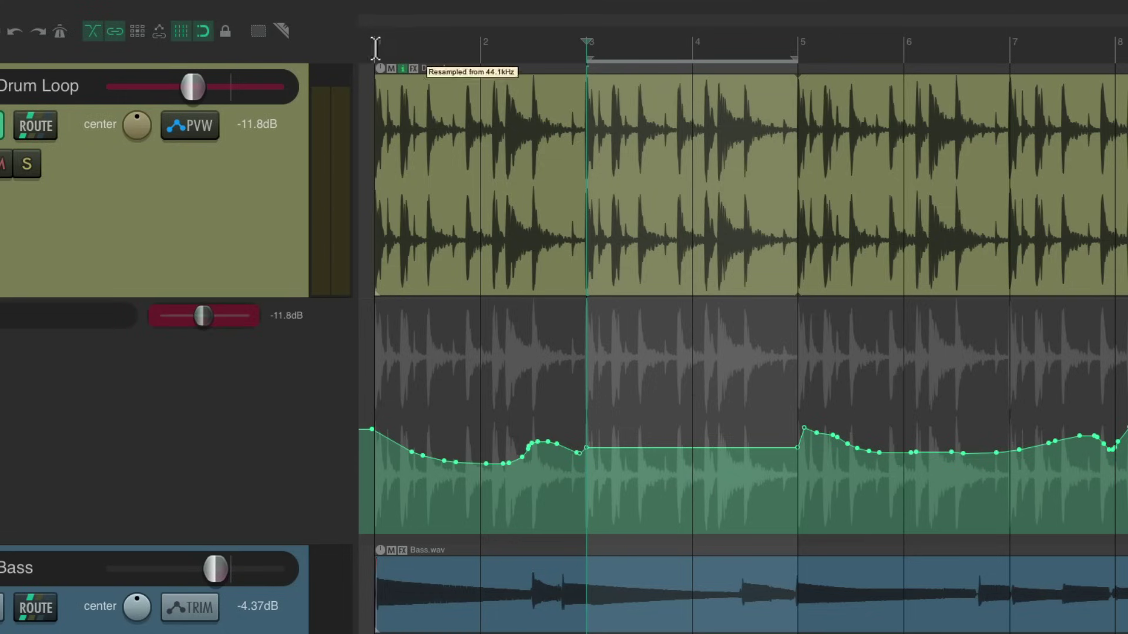
- Select bars 1–2, apply the write-values action, then undo the flattening edits
drag(377, 44, 471, 45)
key(question)
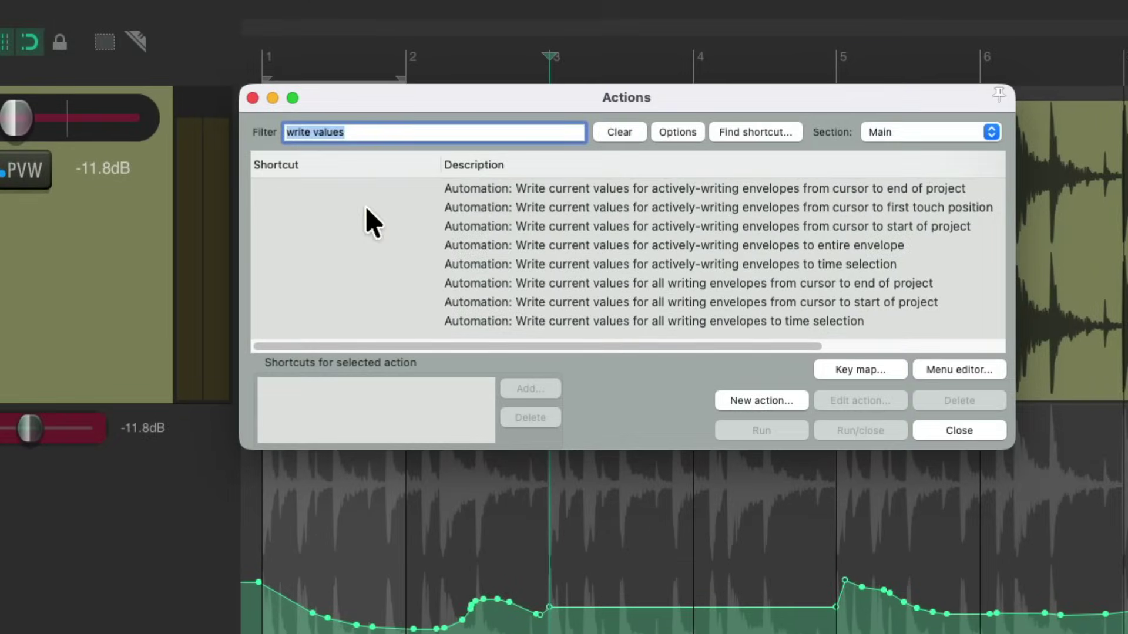
click(499, 264)
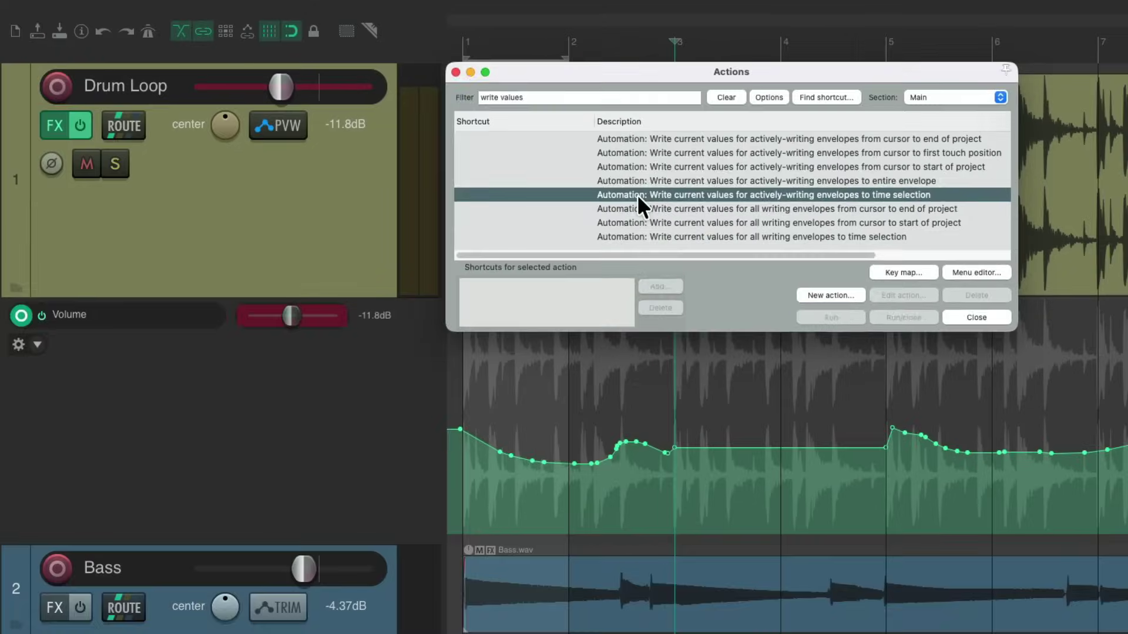
key(Escape)
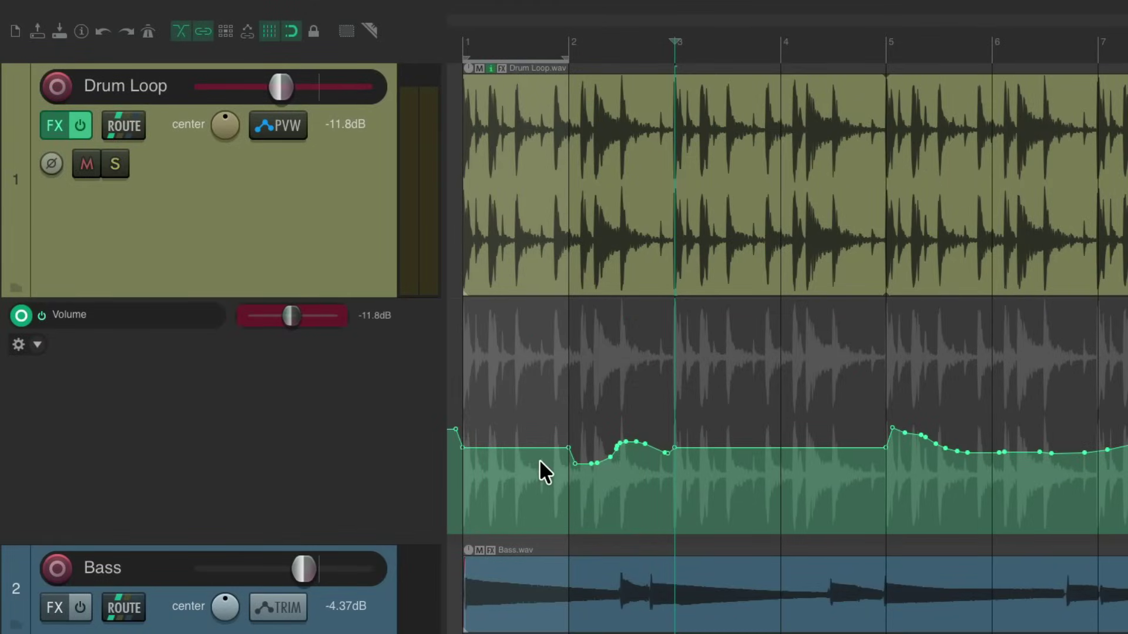
drag(539, 460, 546, 460)
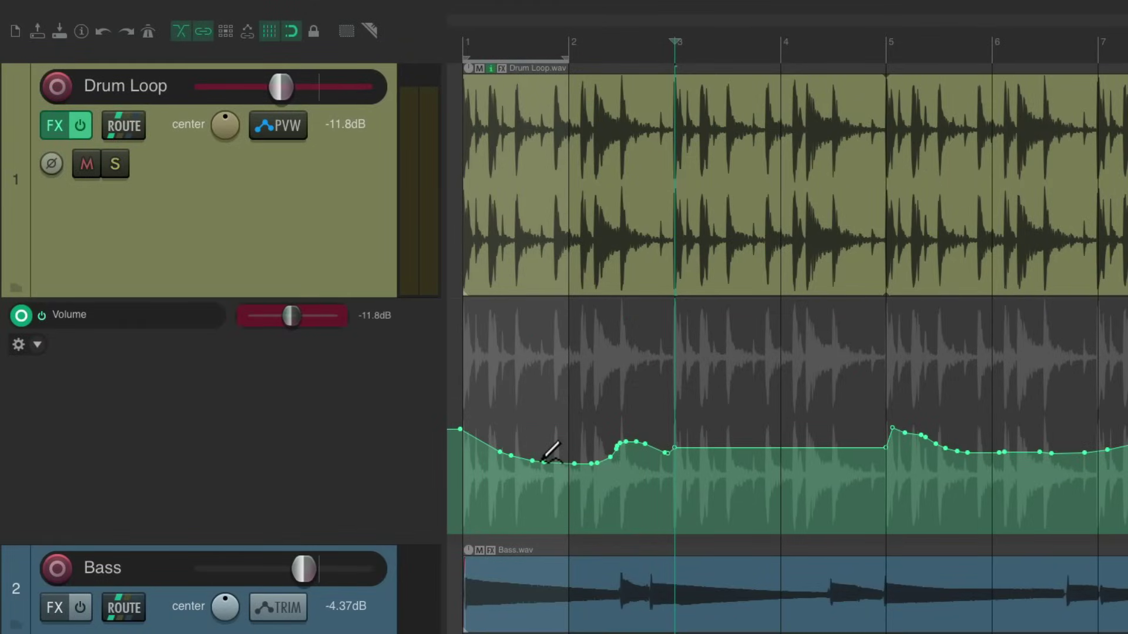
key(ctrl+z)
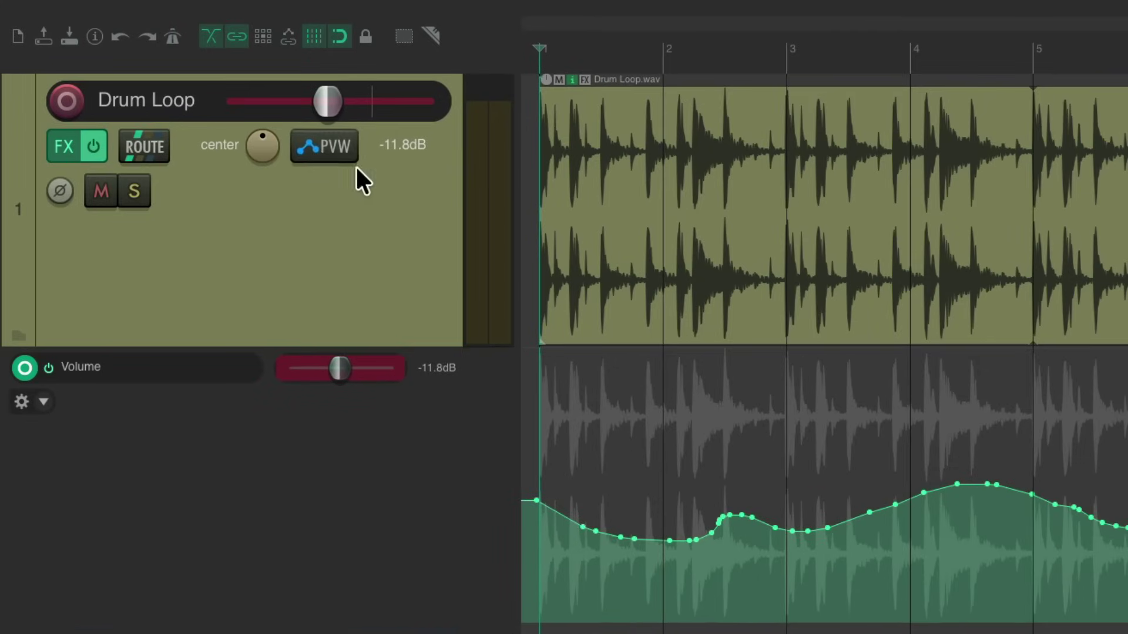
click(265, 125)
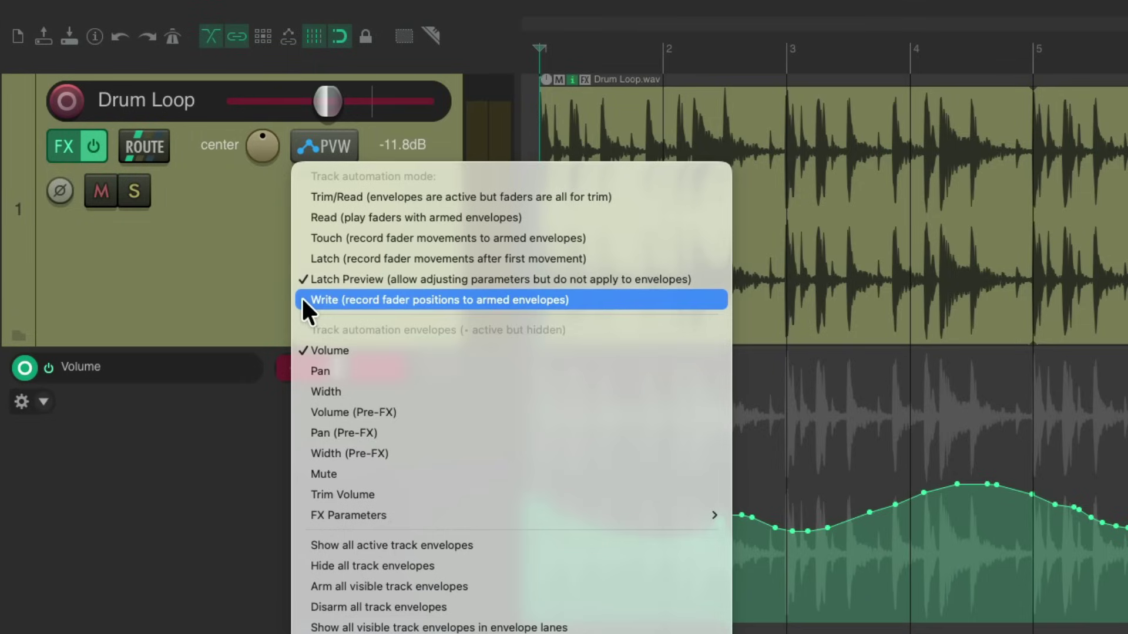
- Choose Write from the automation mode list for the Drum Loop track
click(302, 297)
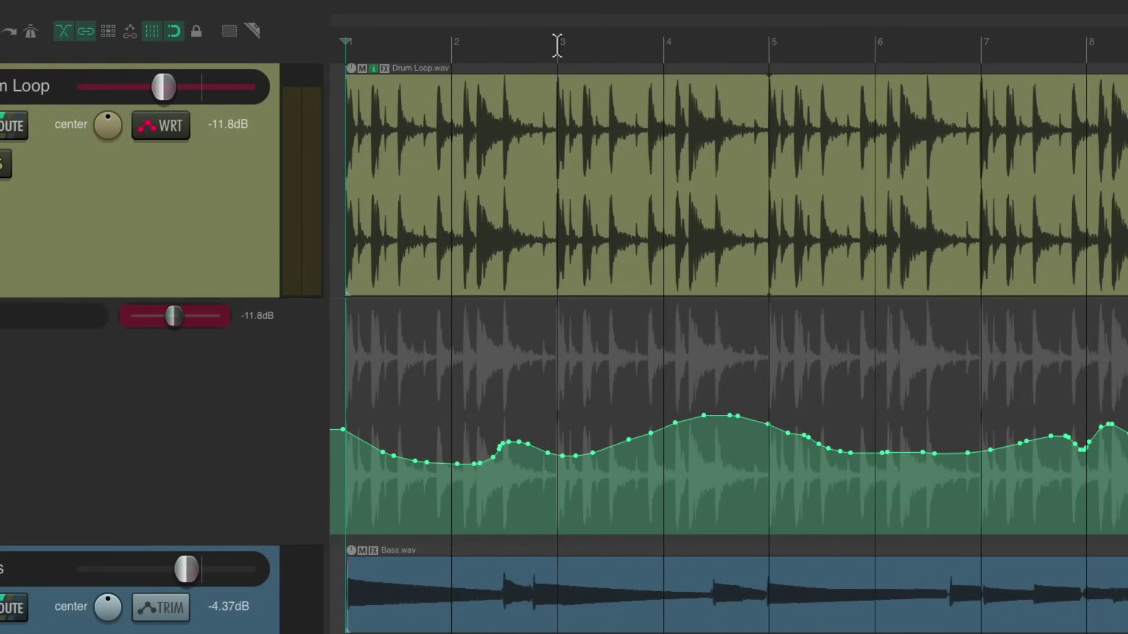
- Write the current Drum Loop volume as a flat section starting at bar 3
click(557, 45)
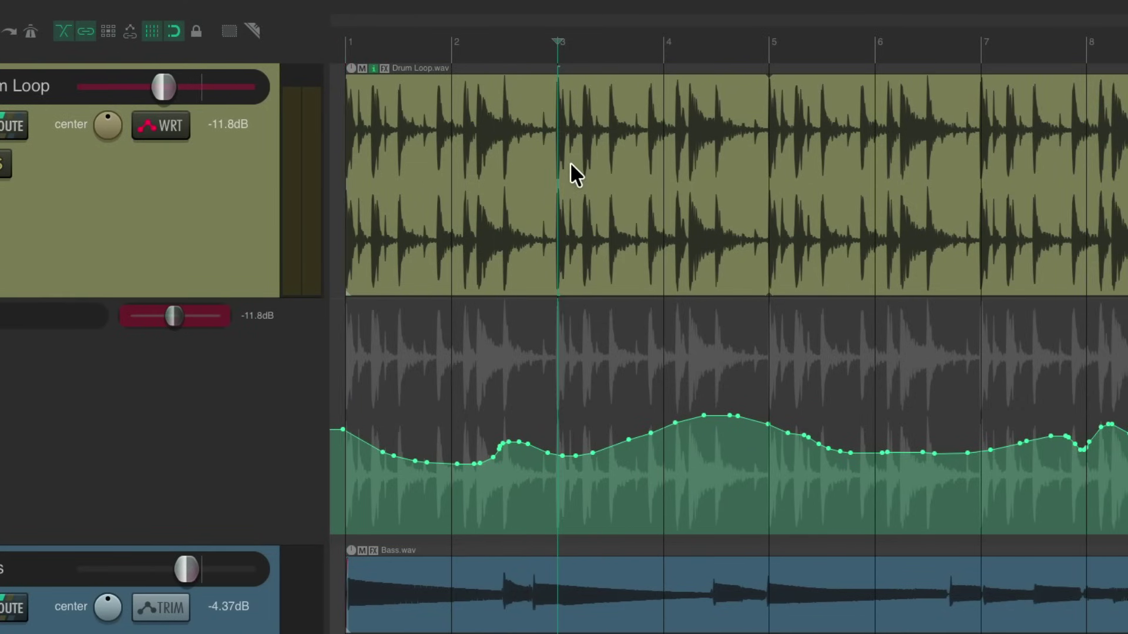
key(space)
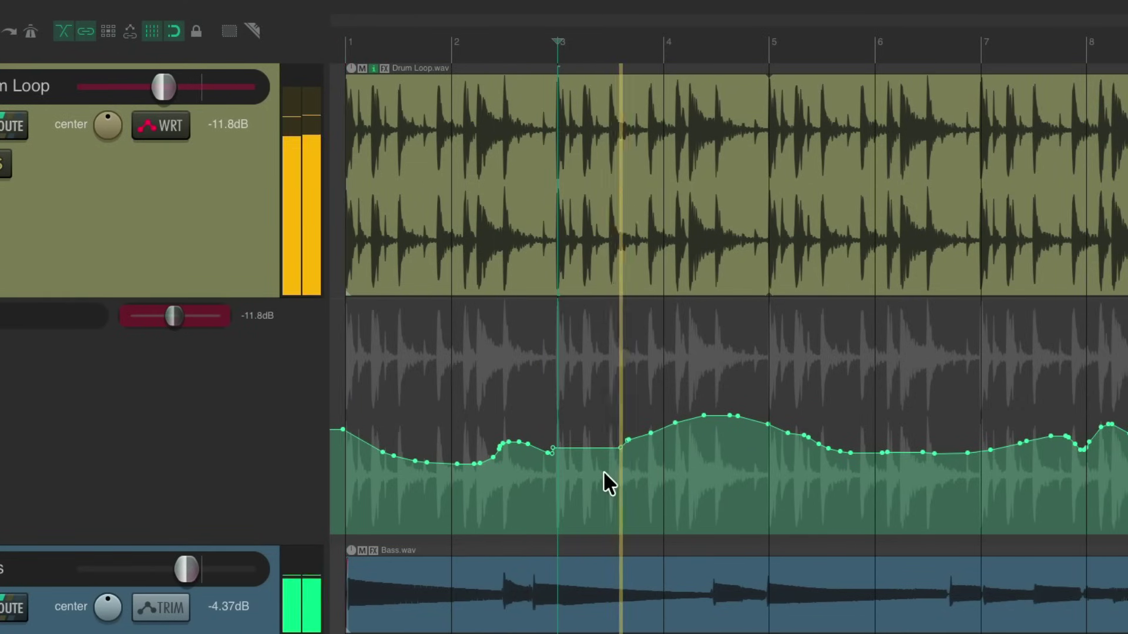
key(space)
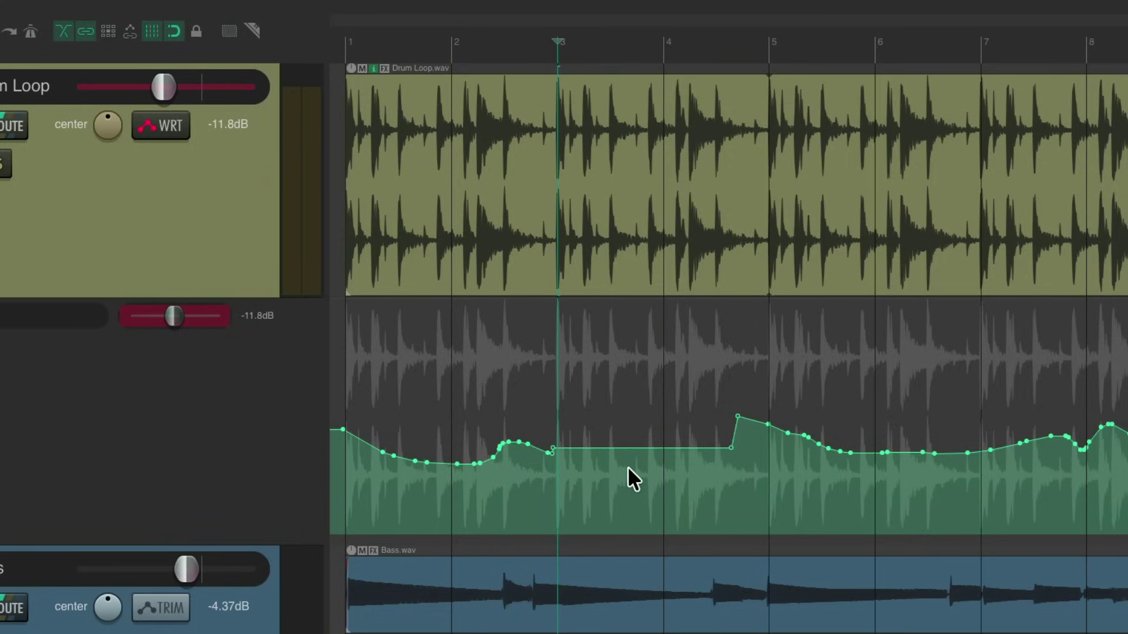
- Write a flat -15.4 dB Drum Loop volume section starting at bar 5
click(696, 45)
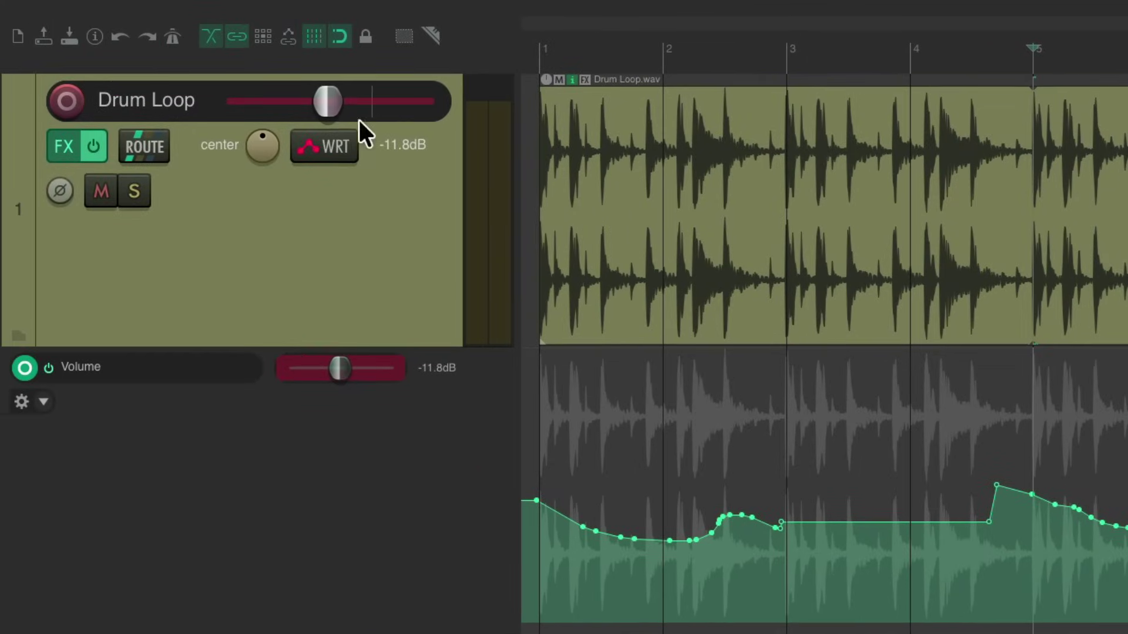
drag(334, 105, 324, 111)
key(space)
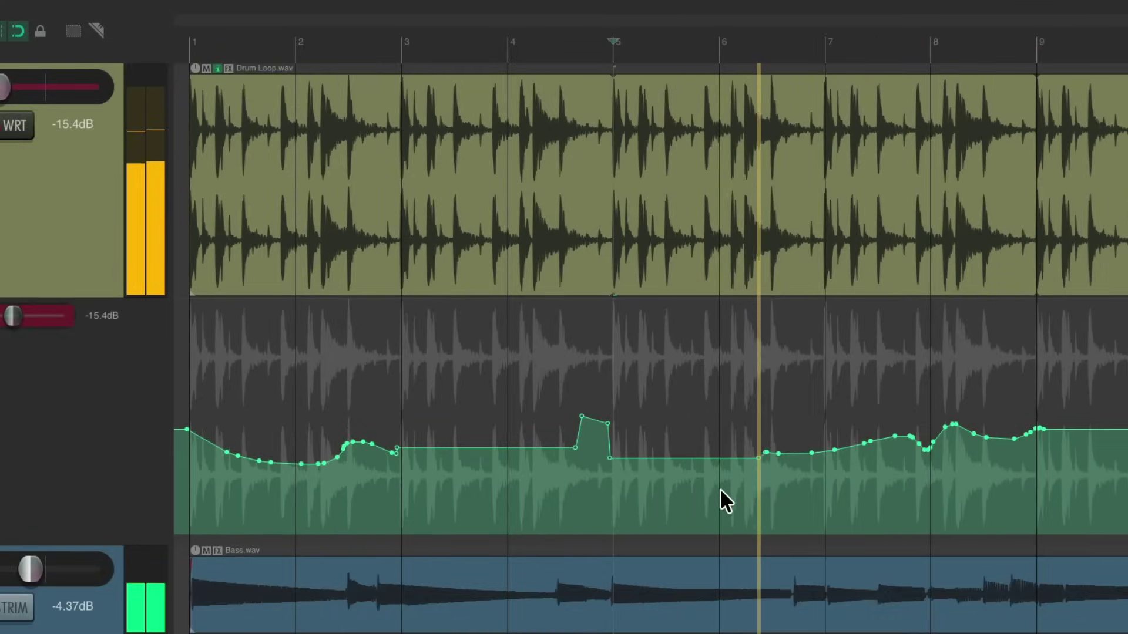
key(space)
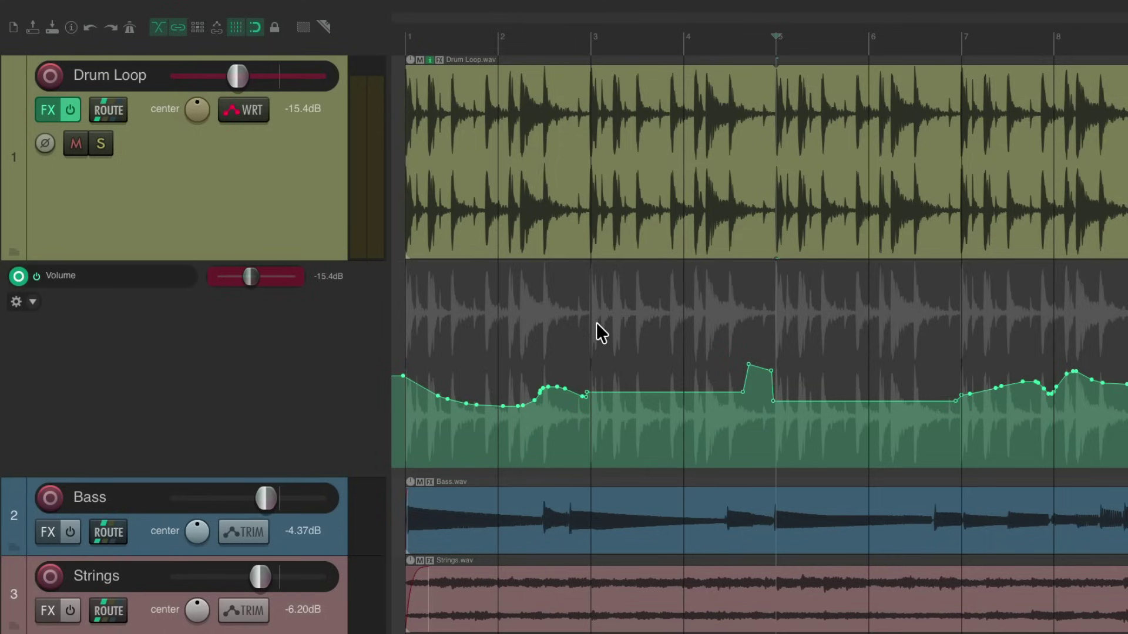
- Write the lower Drum Loop volume as a flat section from bar 2 to bar 3
click(499, 35)
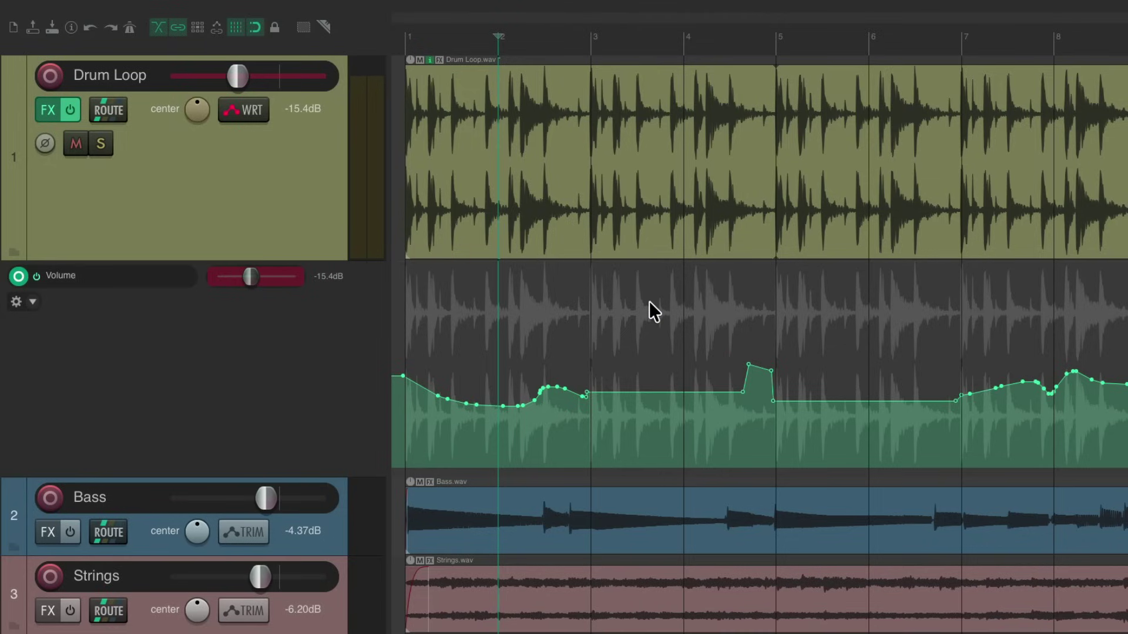
key(space)
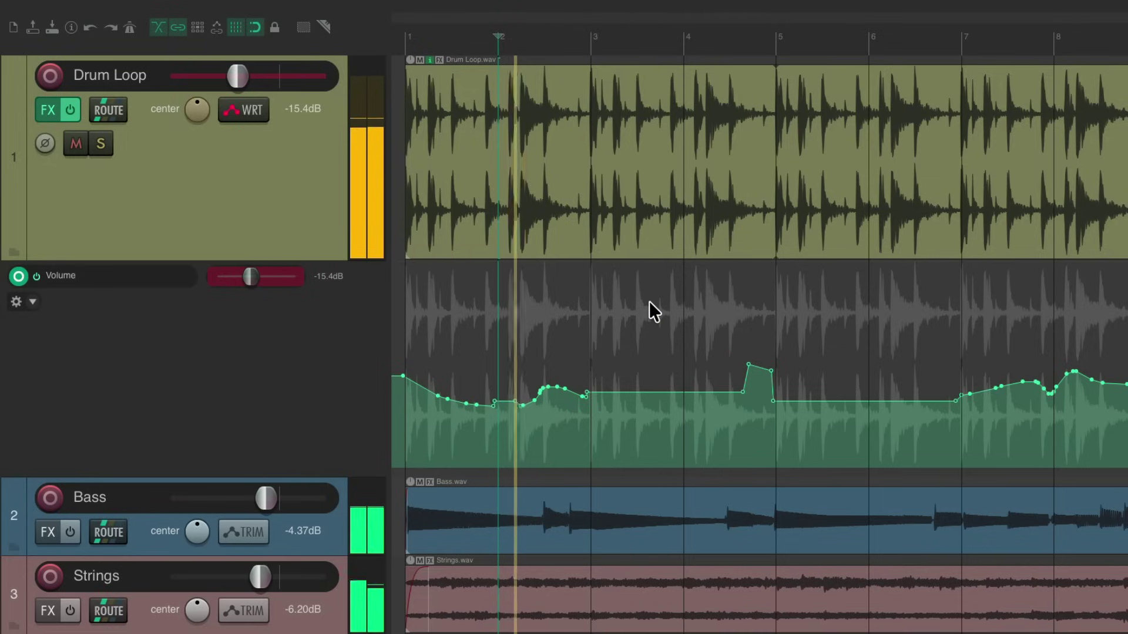
key(space)
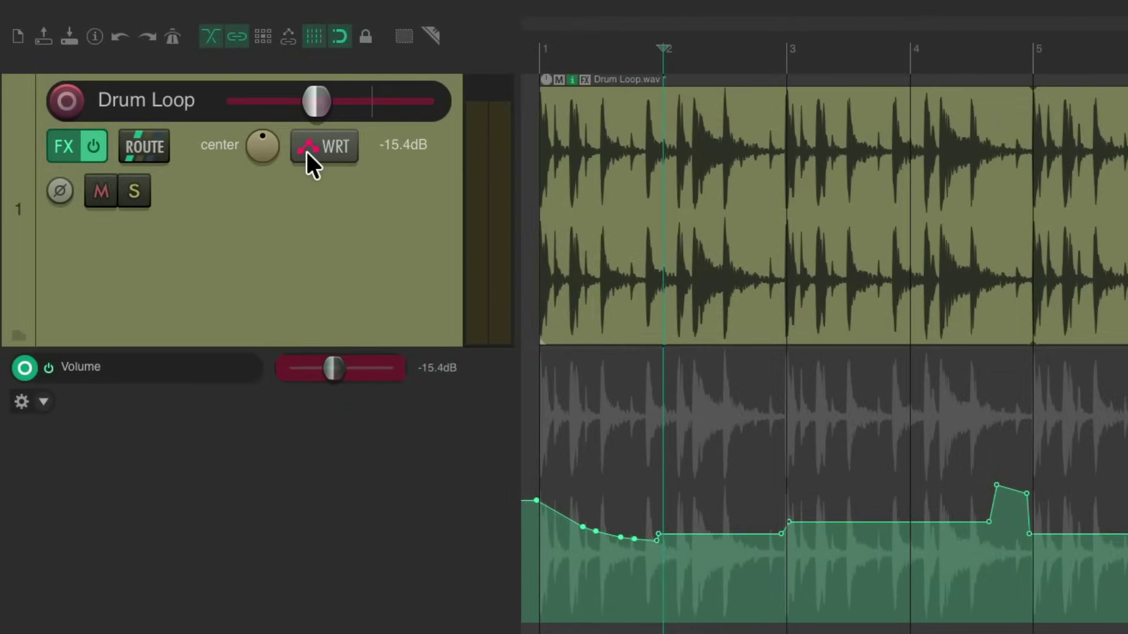
click(234, 110)
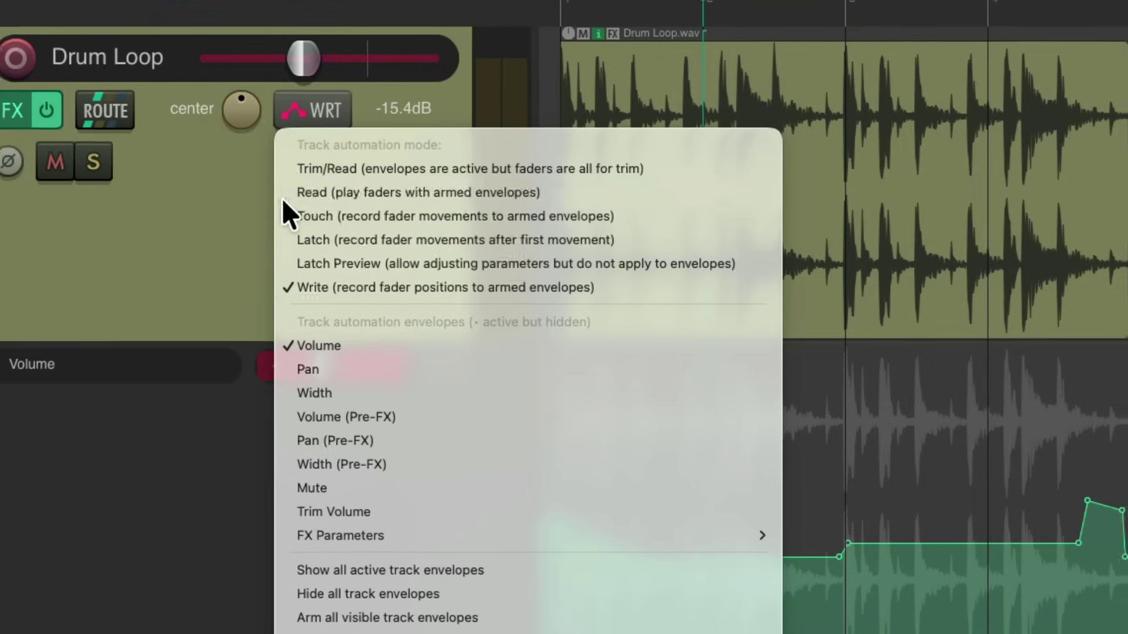
- Put Drum Loop in Read mode and play from the project start to hear the envelope
click(282, 194)
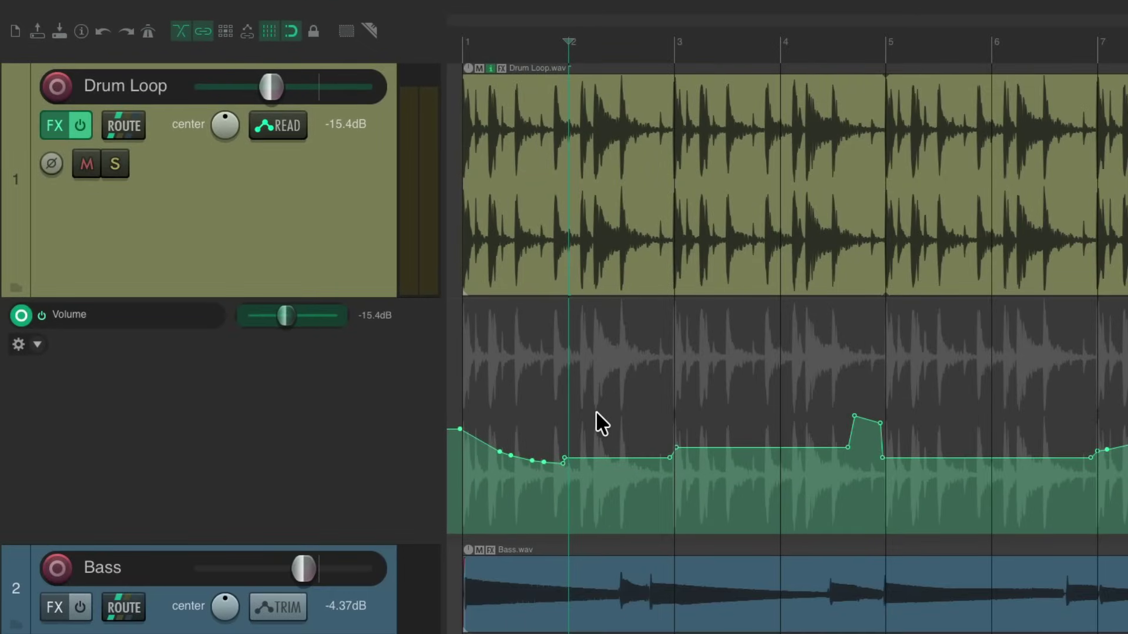
key(Home)
key(space)
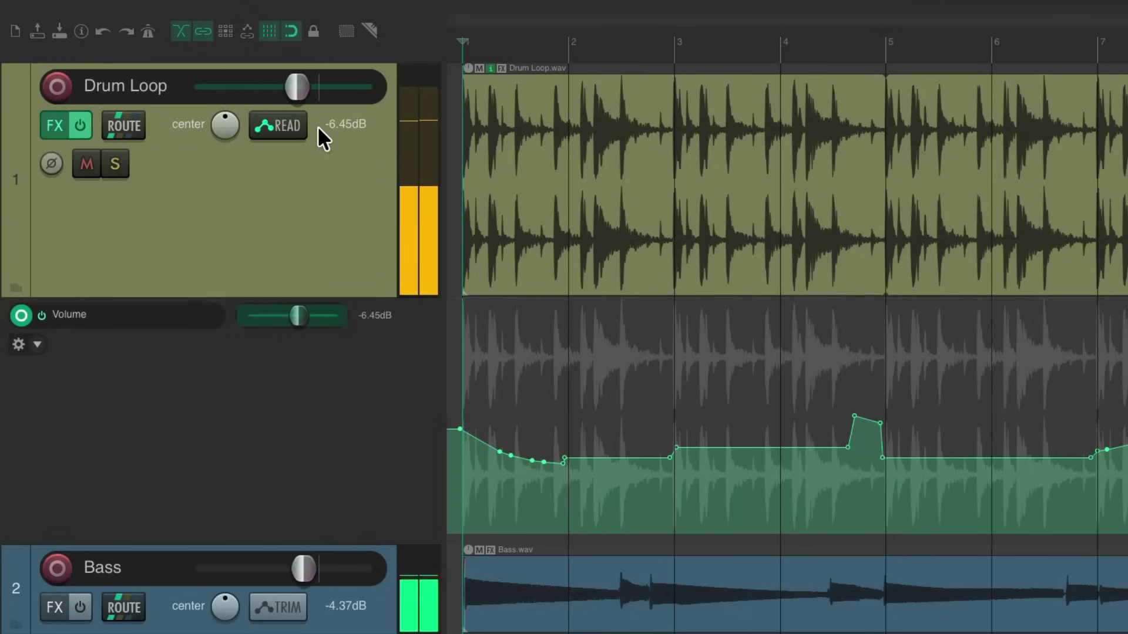
key(space)
- Switch Drum Loop to Trim/Read mode and set its trim to -3.92 dB
click(316, 154)
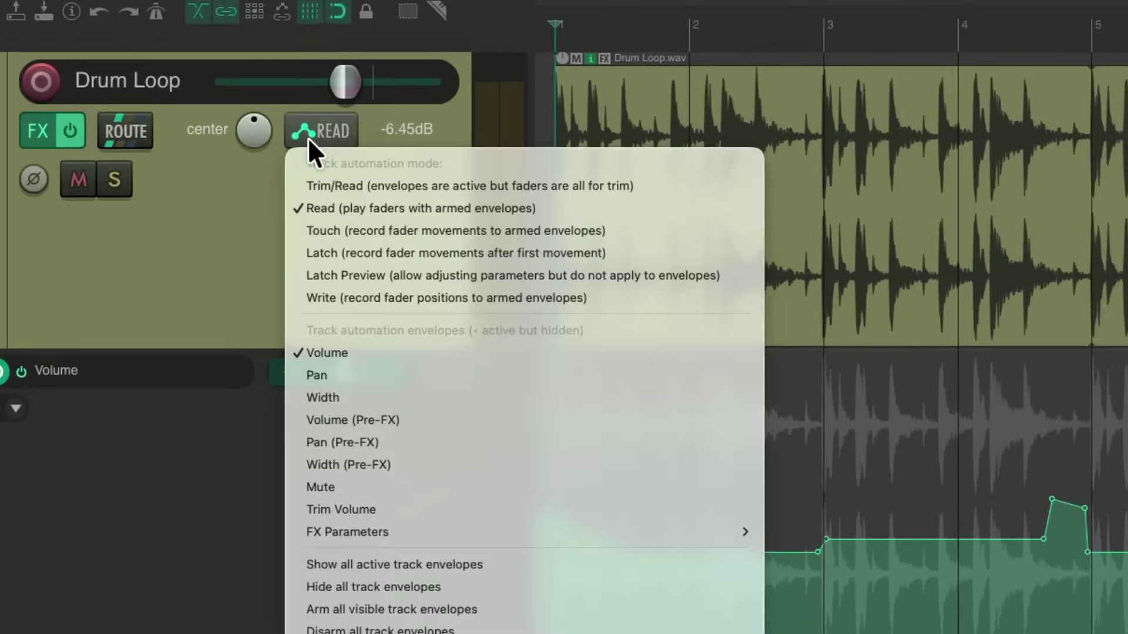
click(296, 171)
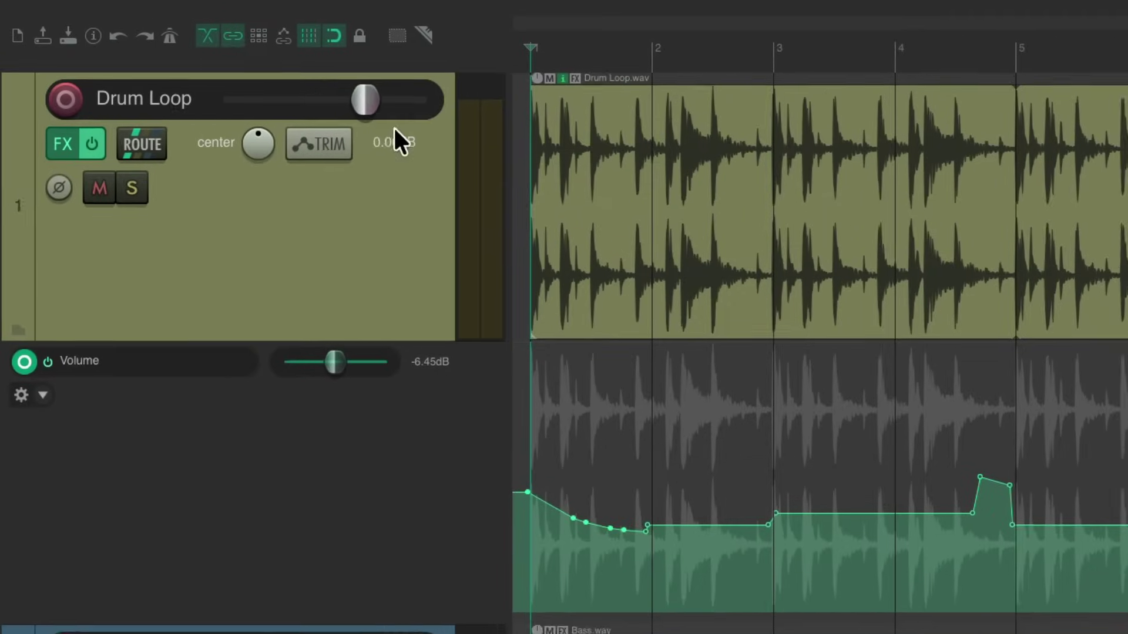
drag(376, 110, 354, 106)
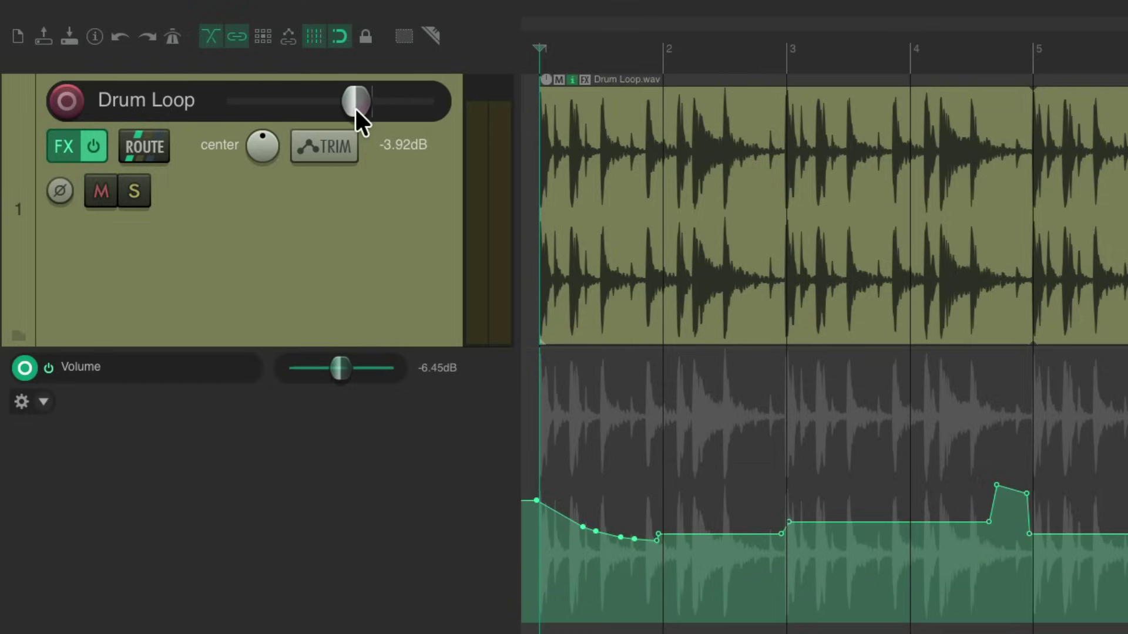